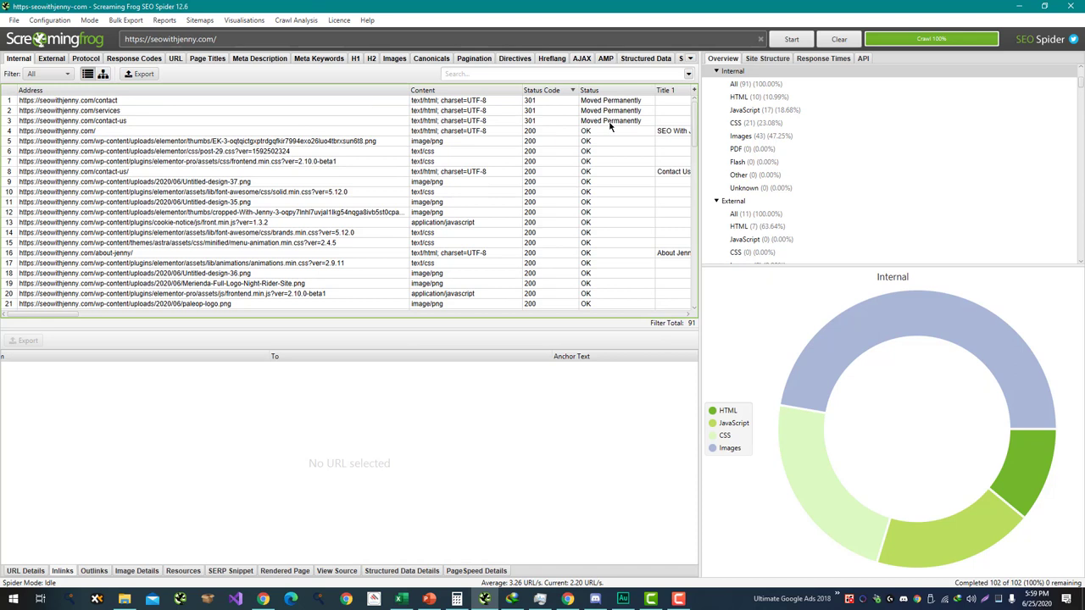
left_click(610, 120)
left_click(153, 100, "shift")
left_click(154, 120)
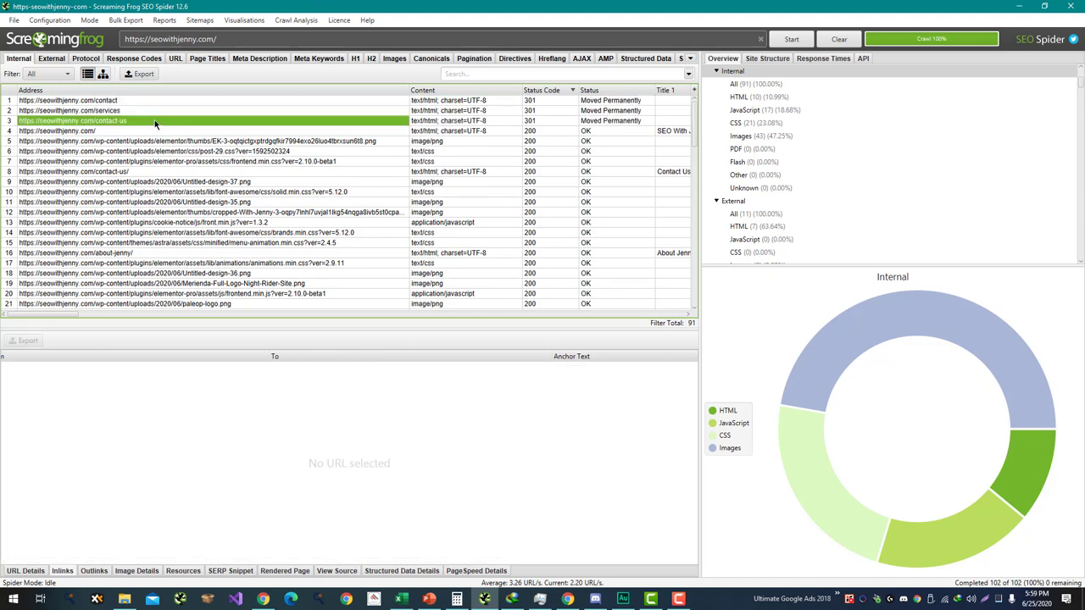
left_click(149, 102)
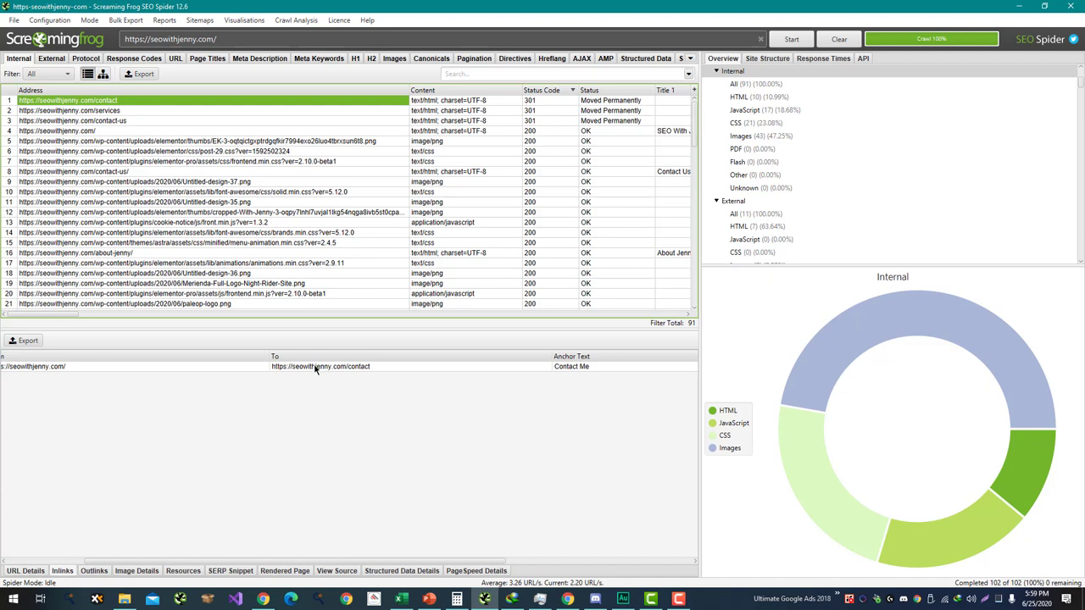
left_click(241, 370)
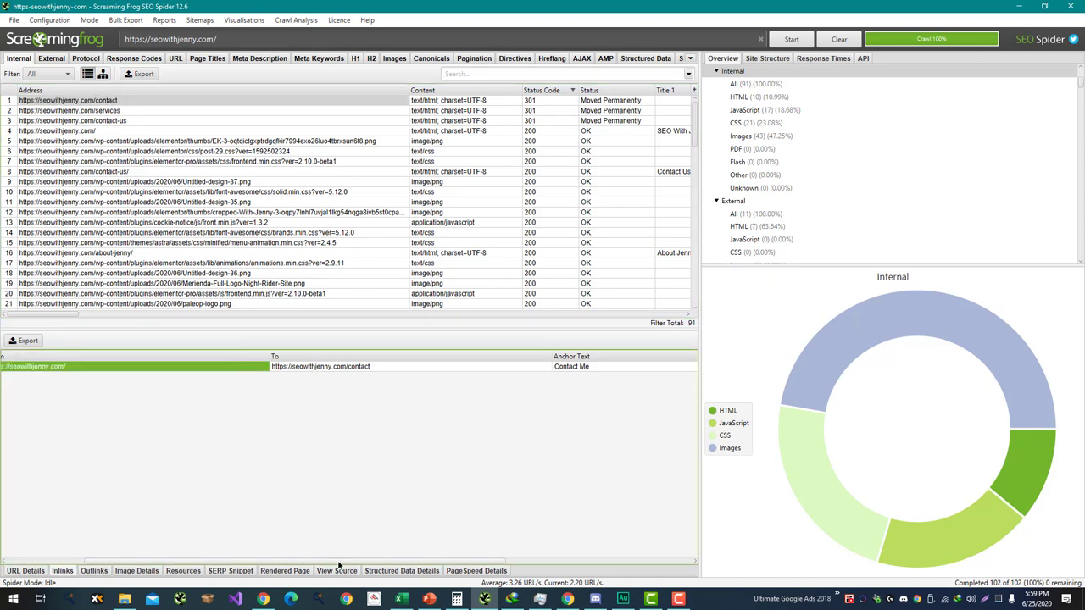
mouse_move(205, 561)
left_mouse_down()
mouse_move(125, 564)
mouse_move(484, 559)
mouse_move(227, 562)
left_mouse_up()
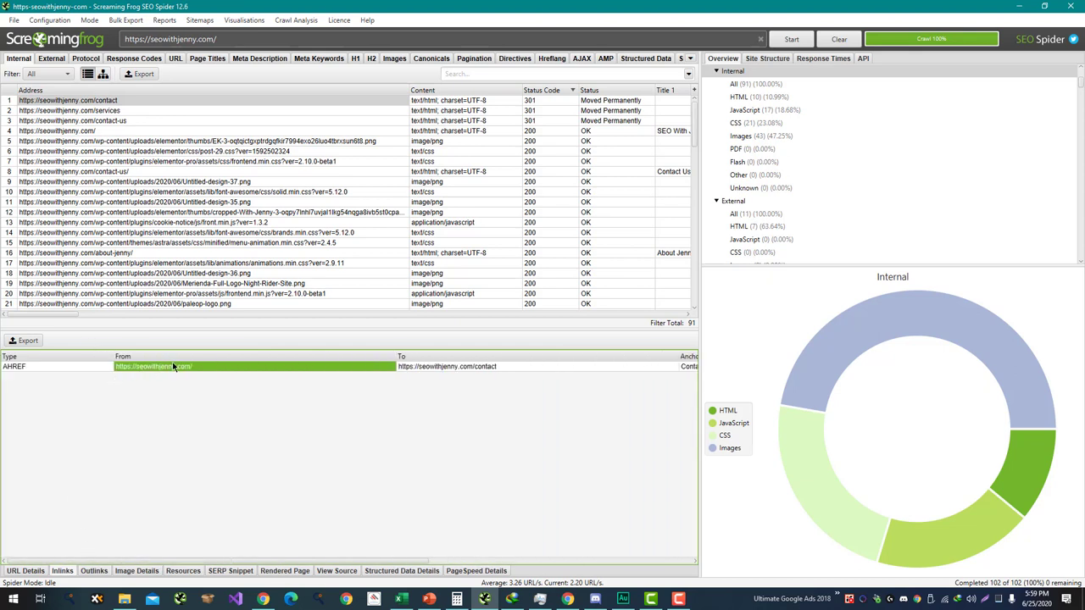
left_click(517, 368)
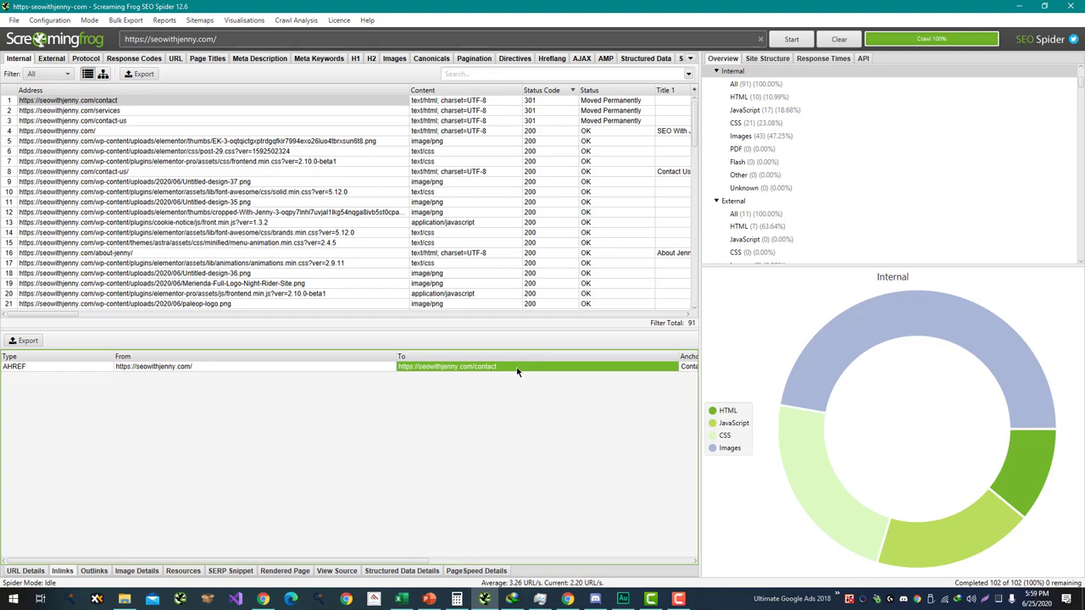
Copy the inlink's From URL and load it in a new Google Chrome tab.
left_click(296, 369)
right_click(294, 370)
left_click(309, 379)
key("alt+Tab")
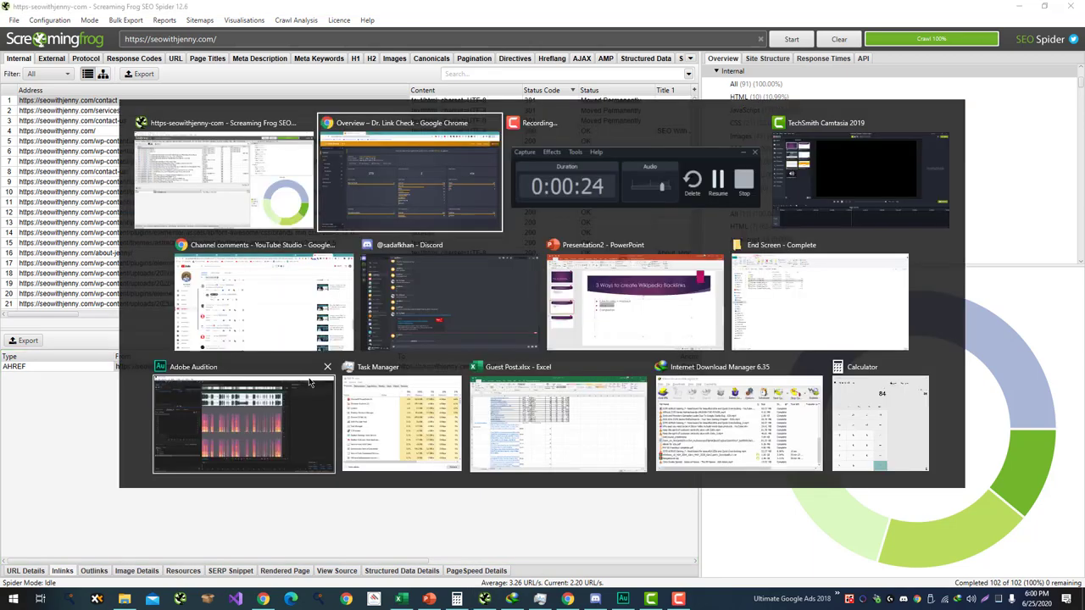
key("ctrl+t")
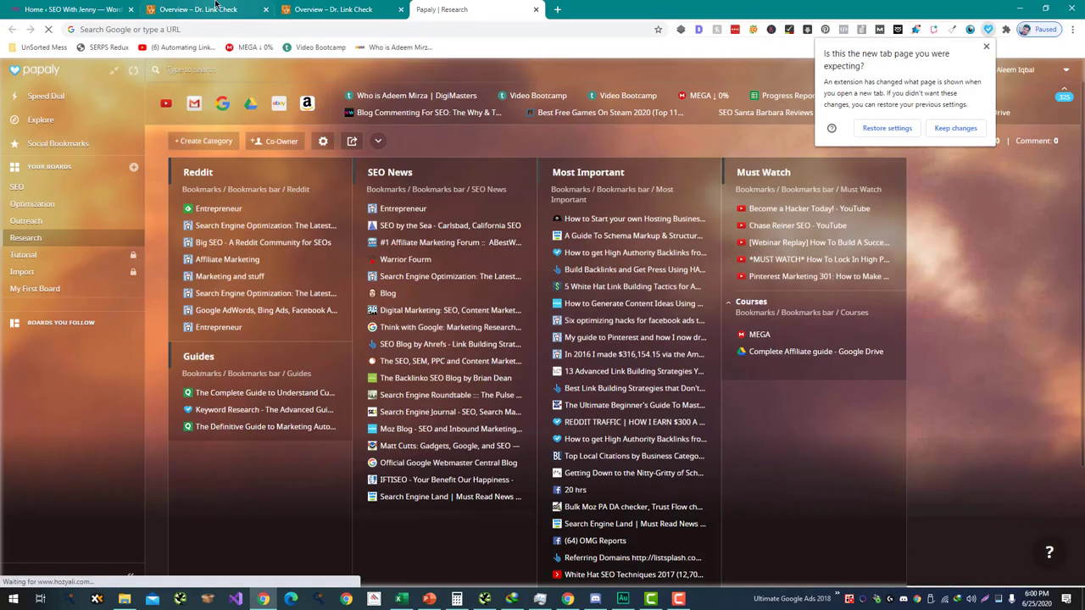
left_click(235, 28)
key("ctrl+v")
key("Return")
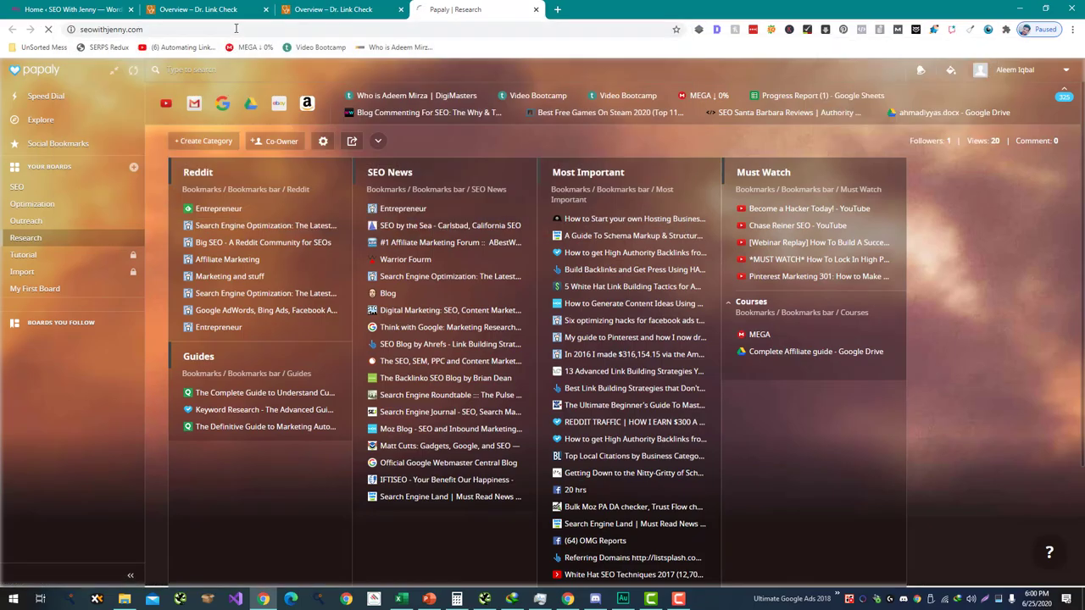
key("alt+Tab")
left_click(421, 367)
right_click(421, 368)
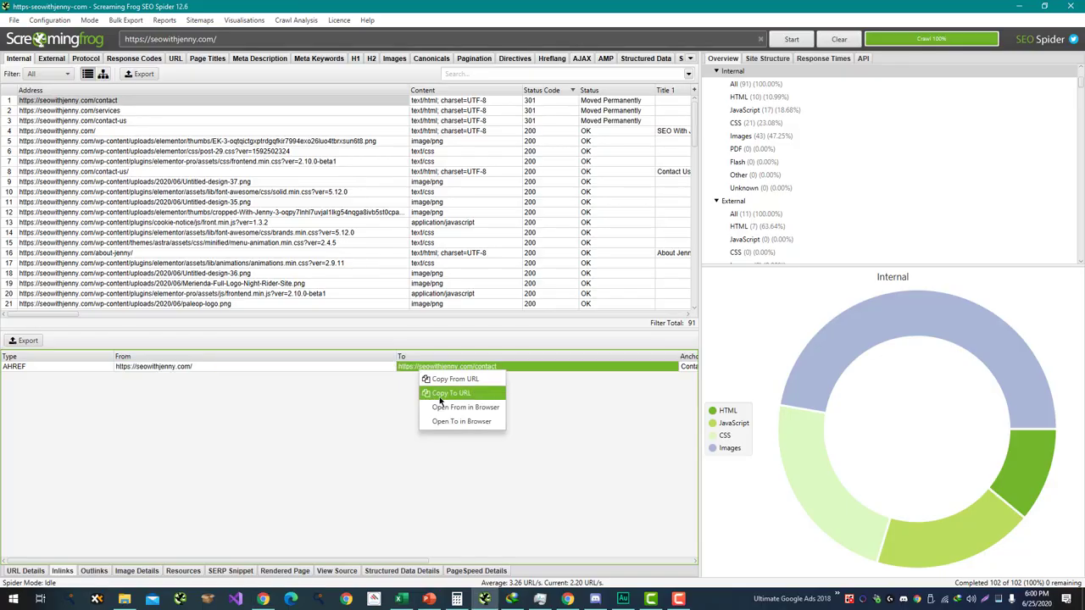
key("alt+Tab")
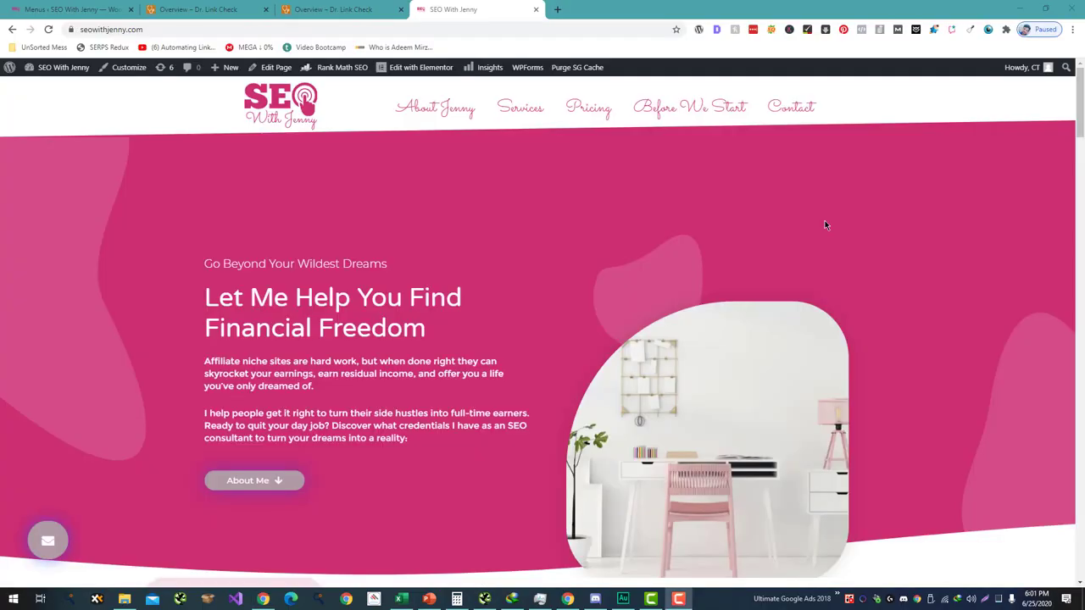
key("ctrl+shift+i")
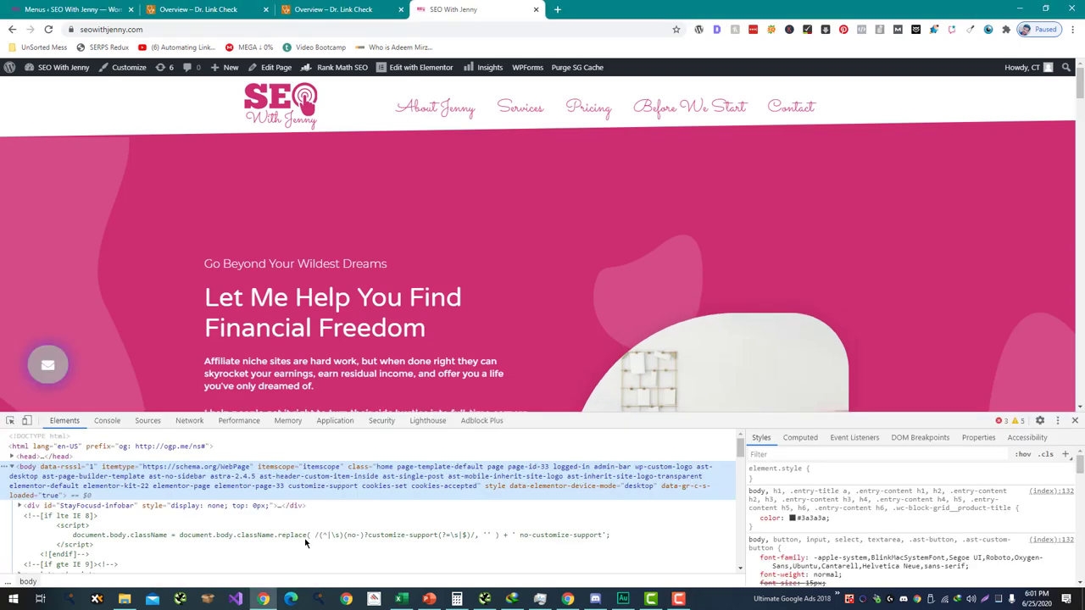
key("ctrl+f")
key("ctrl+v")
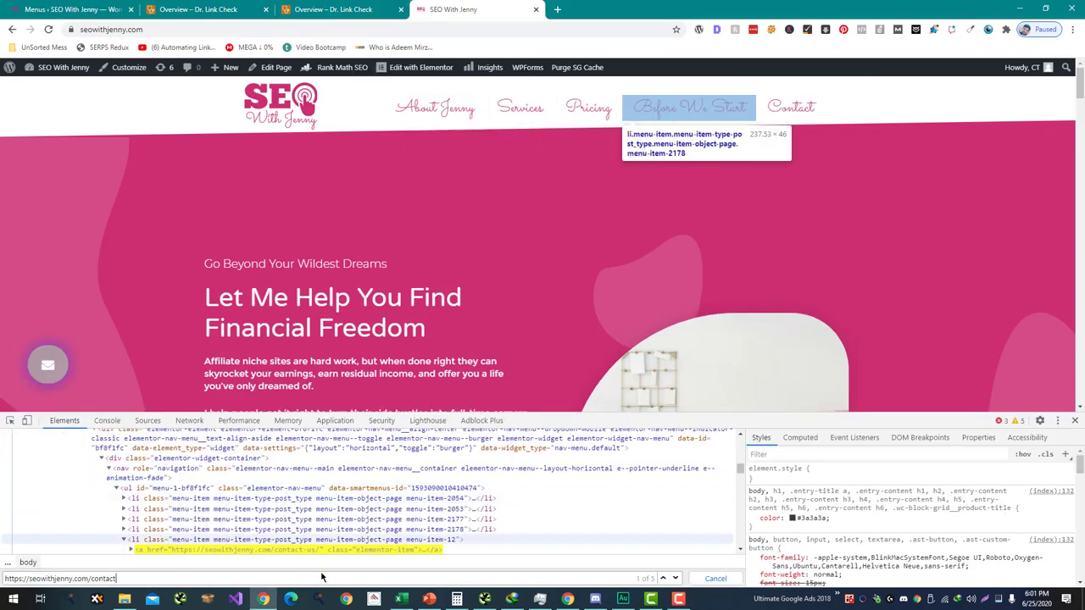
key("Return")
key("Return")
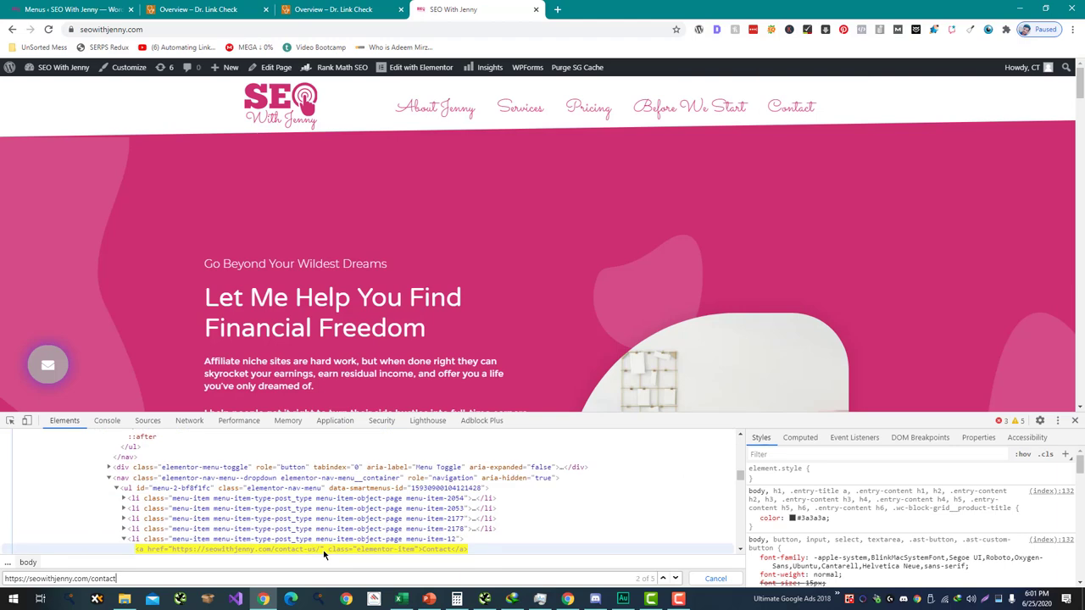
key("Return")
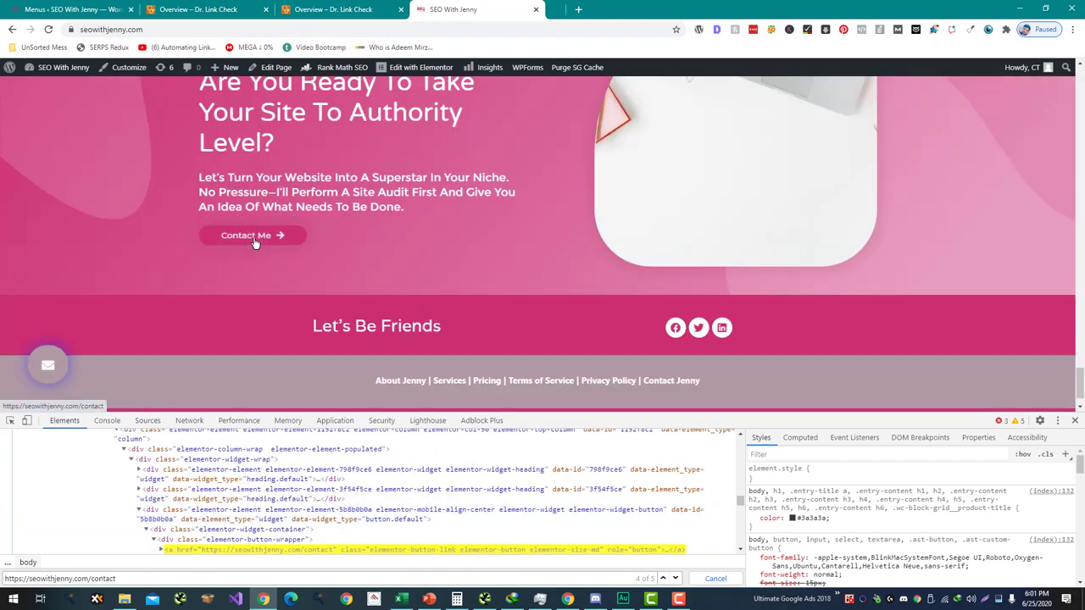
Check where the Contact Me button leads in a separate tab, and close that tab.
middle_click(527, 67)
left_click(584, 18)
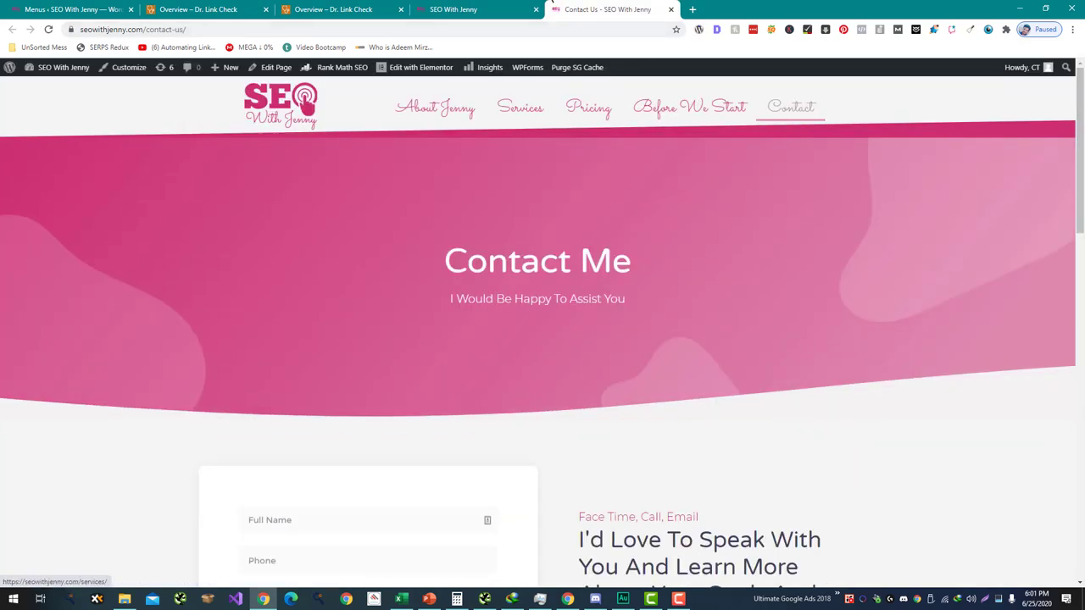
left_click(670, 9)
left_click(72, 10)
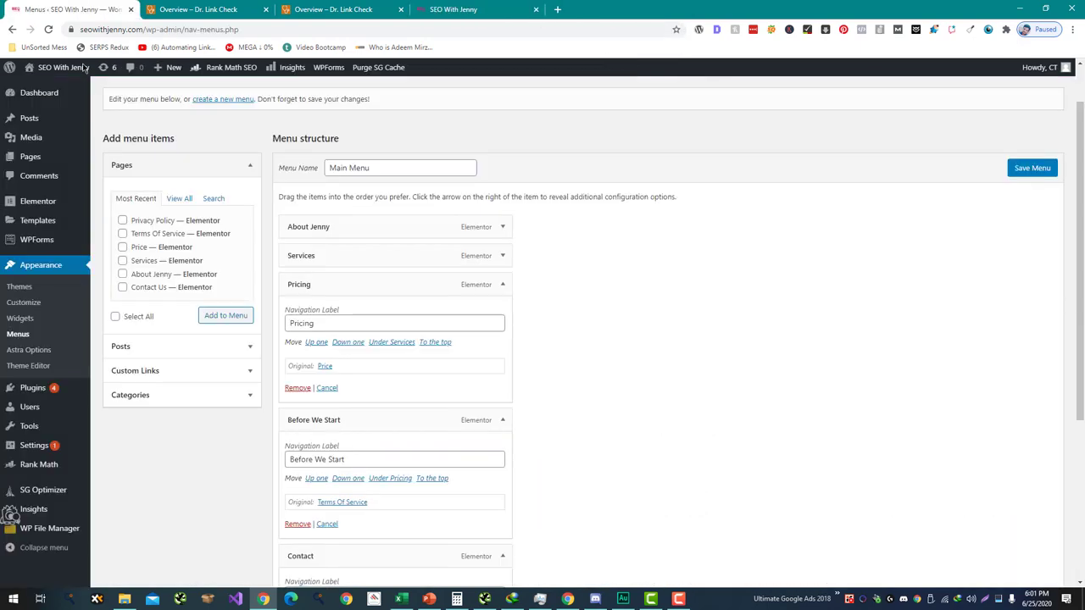
scroll(79, 151, "up", 1)
left_click(246, 9)
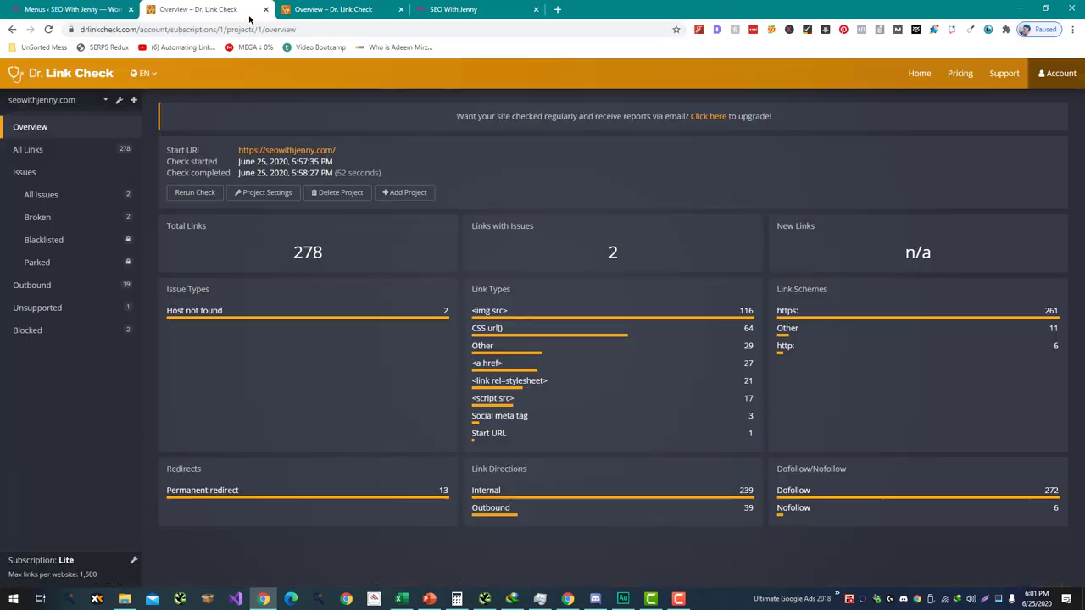
Open the site's home page for editing in Elementor from its WordPress edit page.
left_click(458, 9)
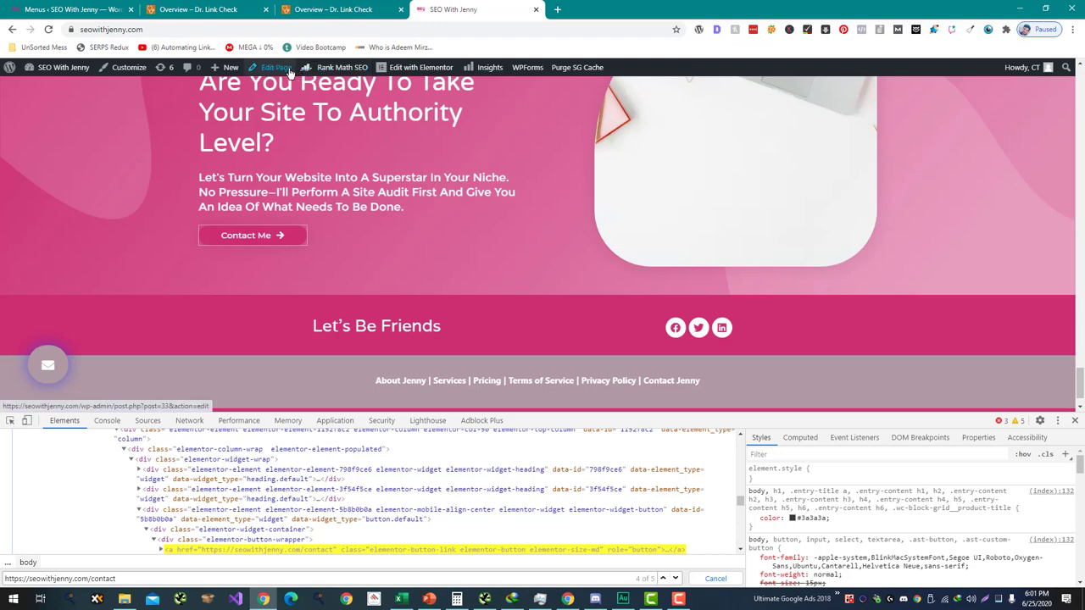
left_click_drag(593, 10, 355, 11)
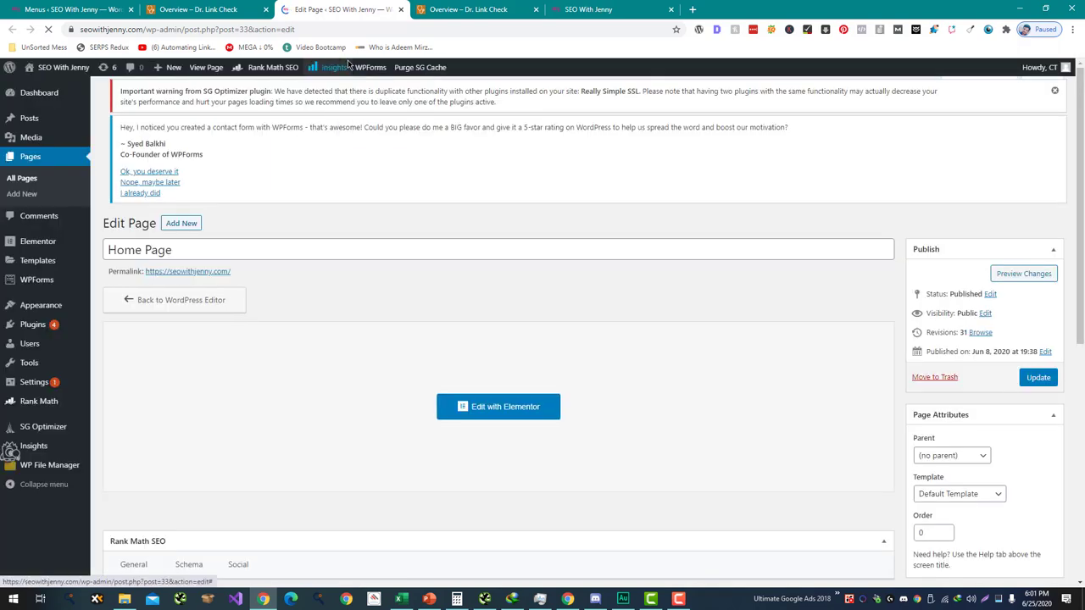
left_click(460, 411)
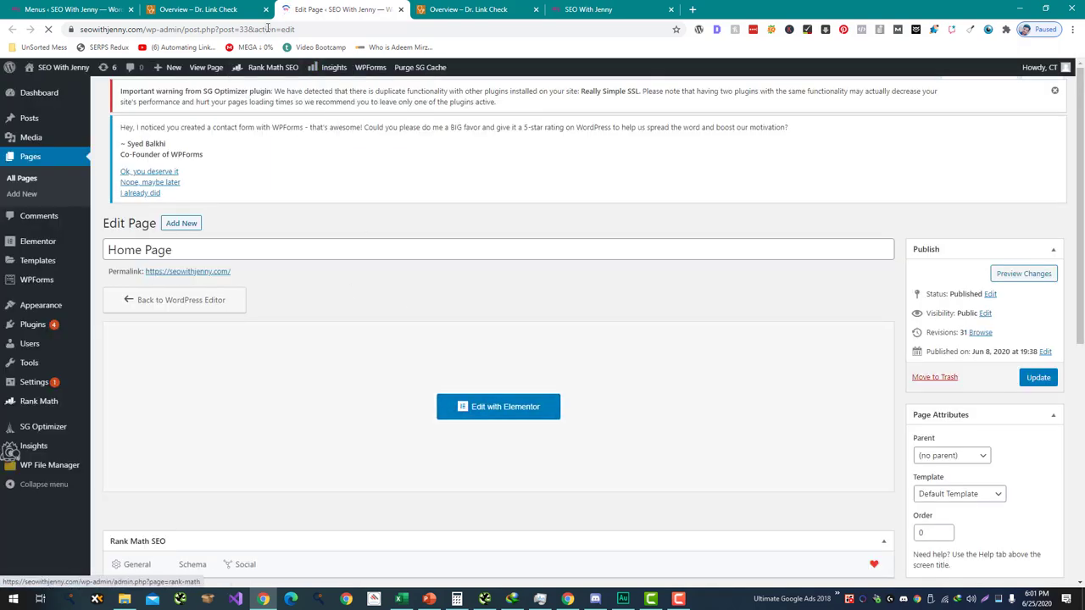
Review the list of permanently redirected links for seowithjenny.com in Dr. Link Check.
left_click(214, 12)
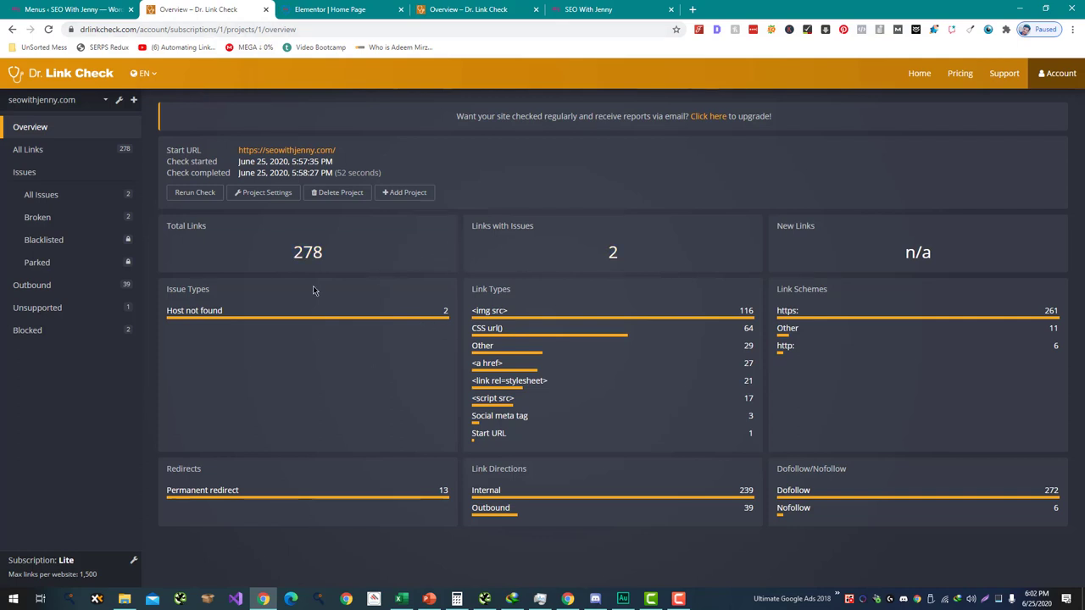
left_click(227, 495)
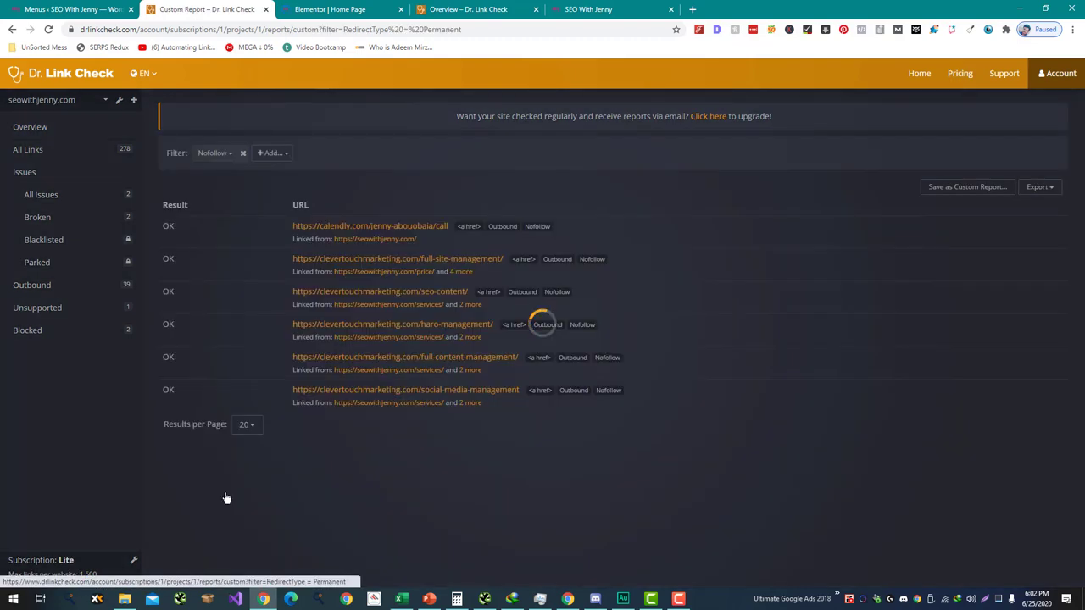
scroll(471, 376, "down", 2)
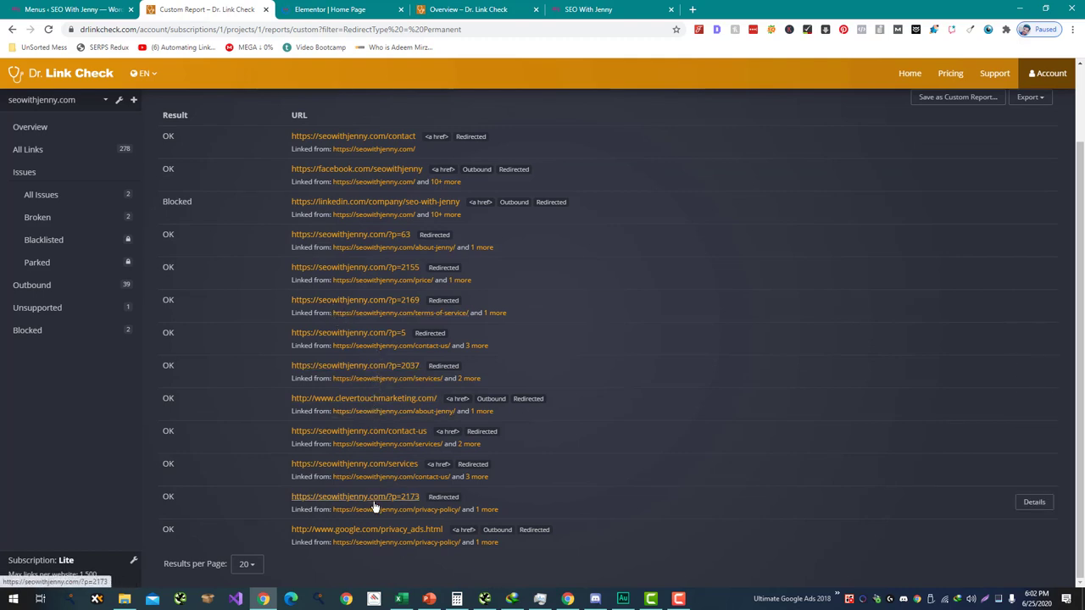
Open the link setting of the Contact Me button near the bottom of the home page in Elementor.
left_click(333, 7)
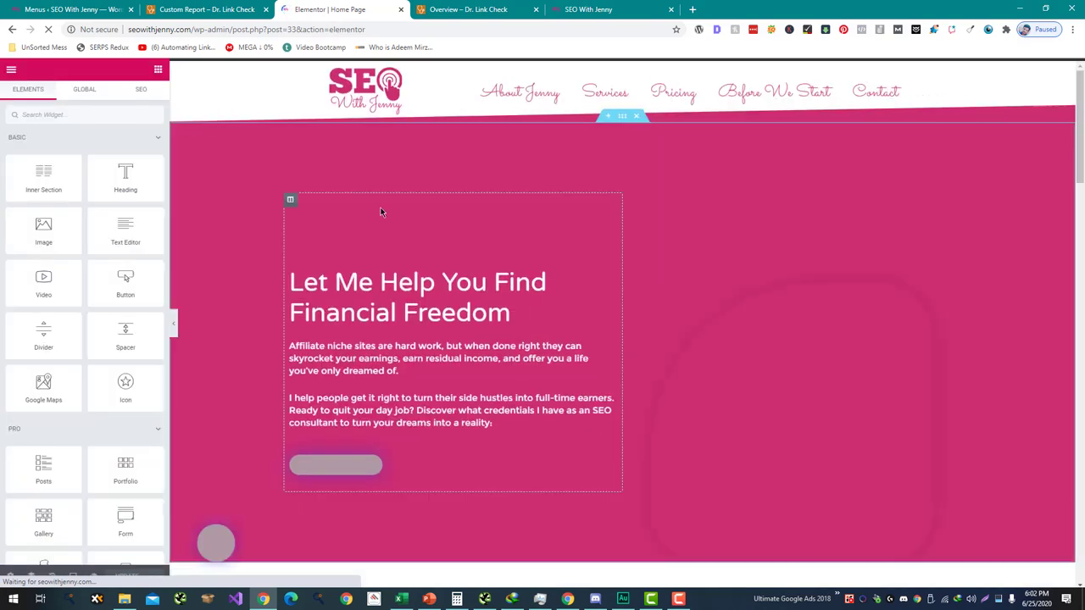
scroll(380, 216, "down", 15)
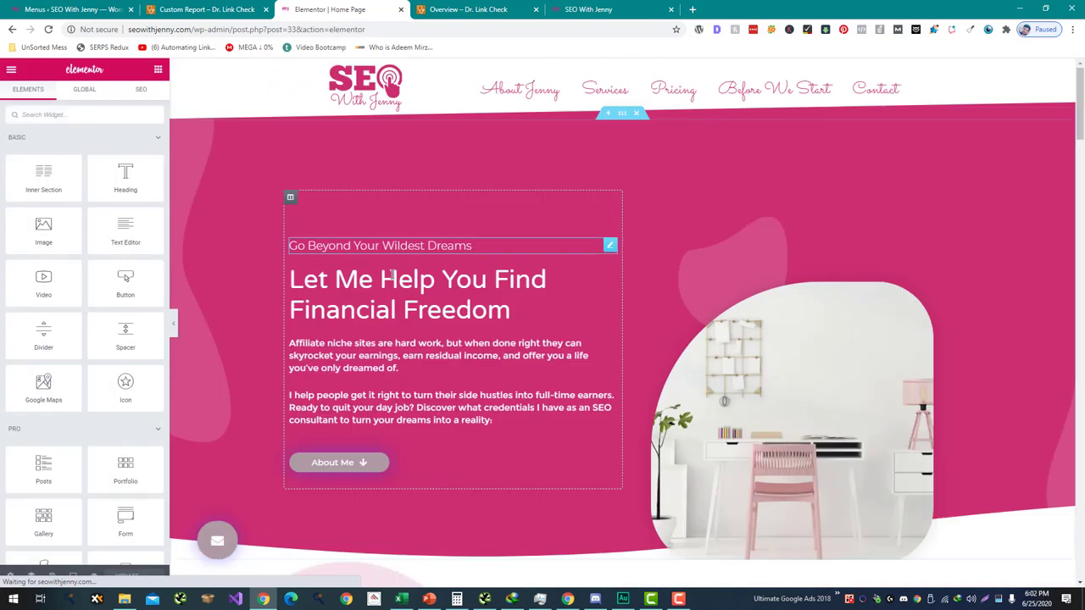
scroll(382, 339, "down", 6)
scroll(383, 345, "down", 12)
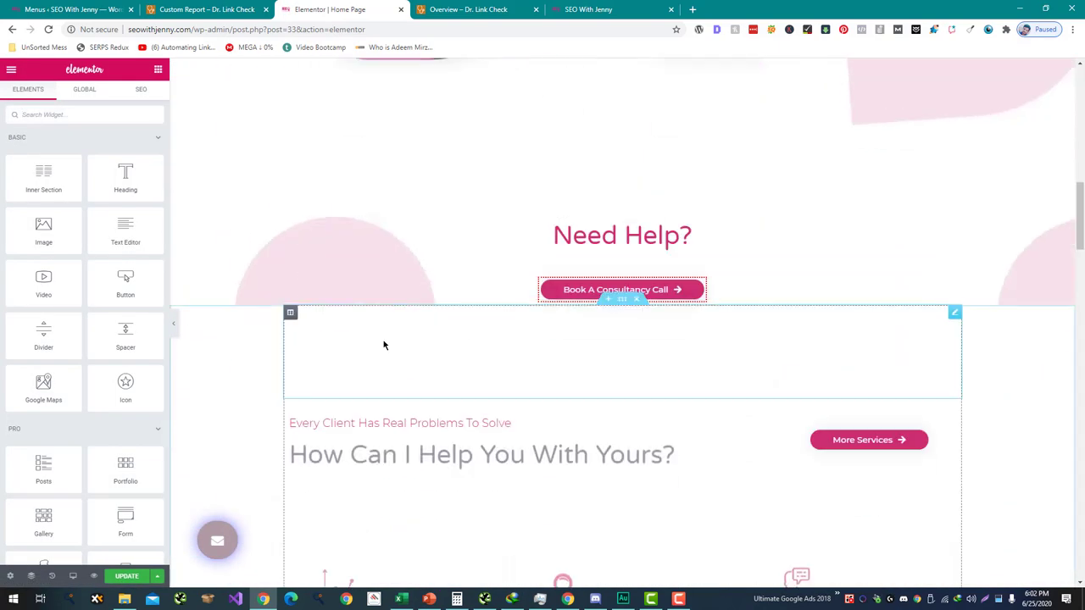
scroll(383, 345, "down", 15)
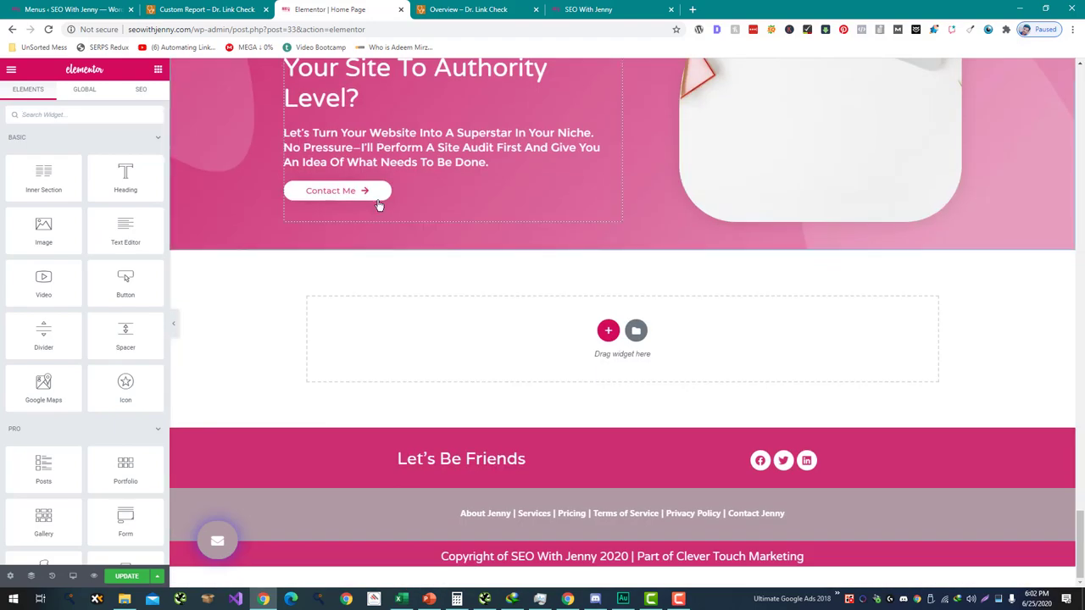
left_click(381, 203)
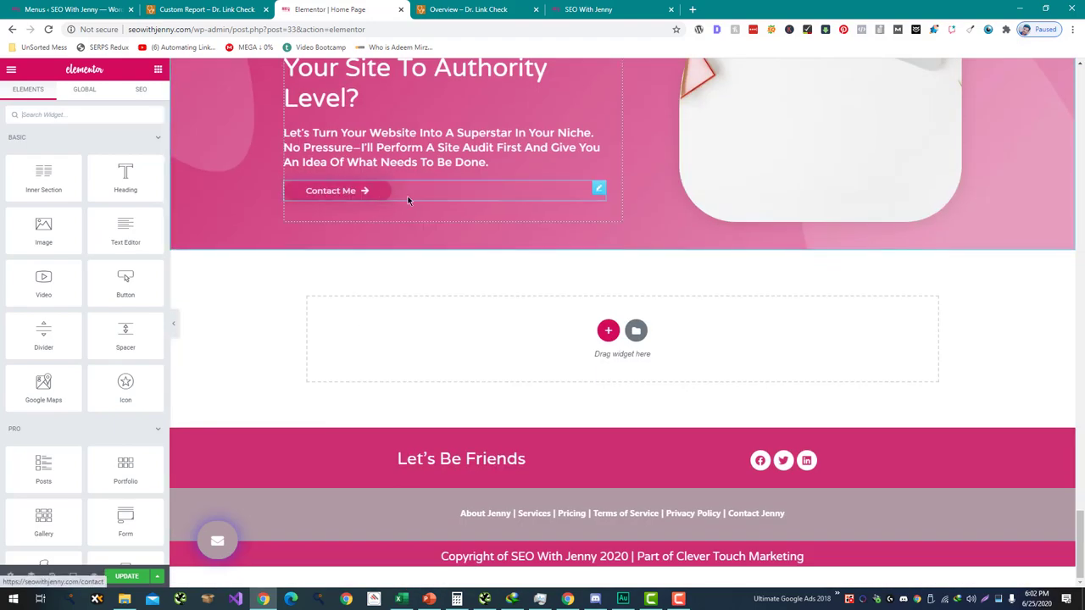
left_click(67, 215)
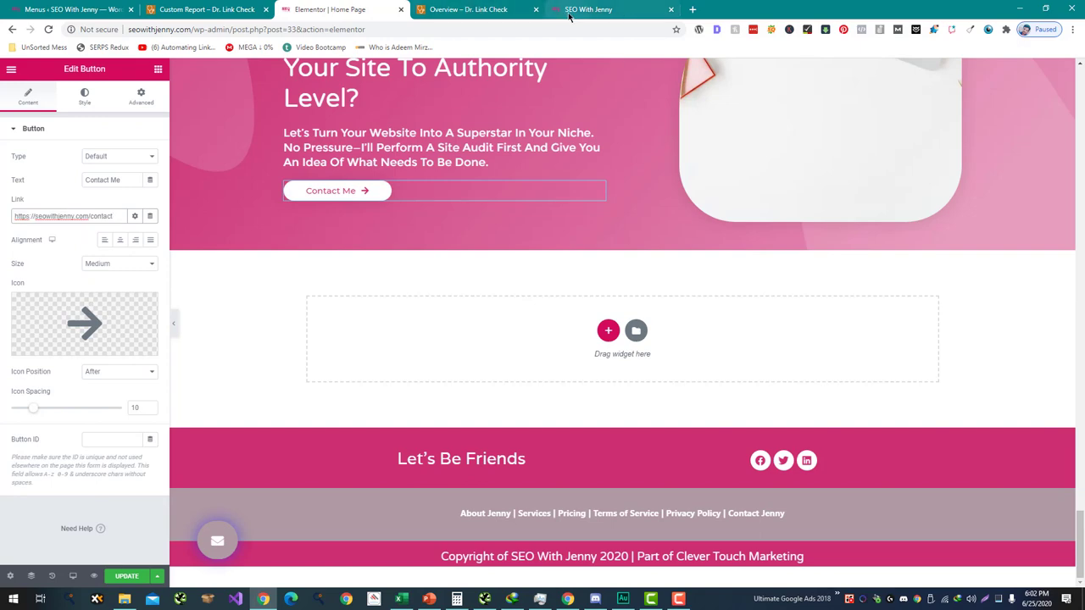
Follow the Contact Me button on the live home page and copy the destination address seowithjenny.com/contact-us/.
left_click_drag(594, 9, 461, 9)
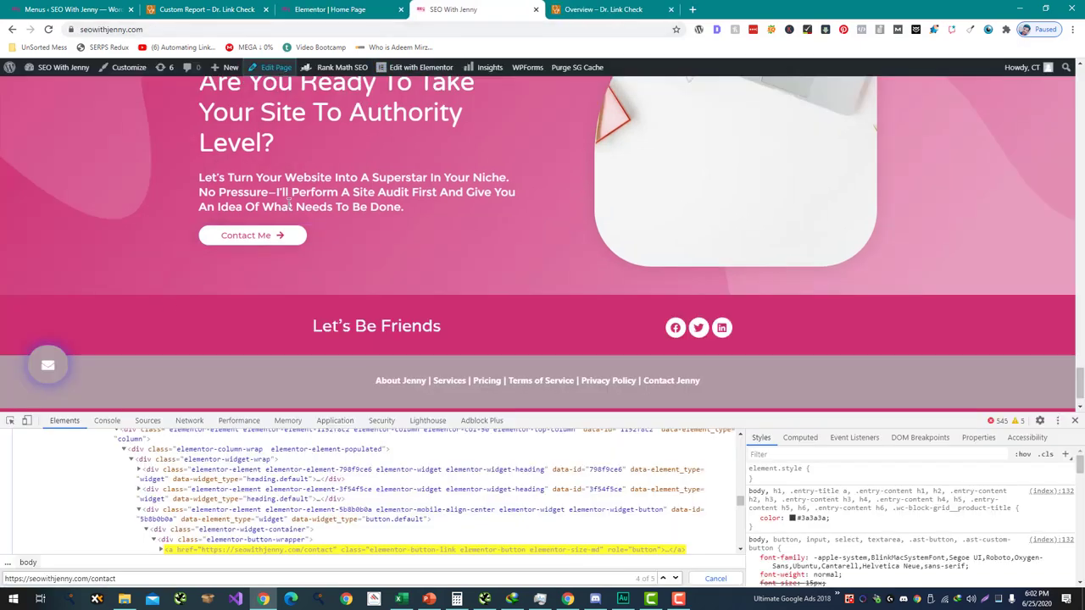
left_click(285, 236)
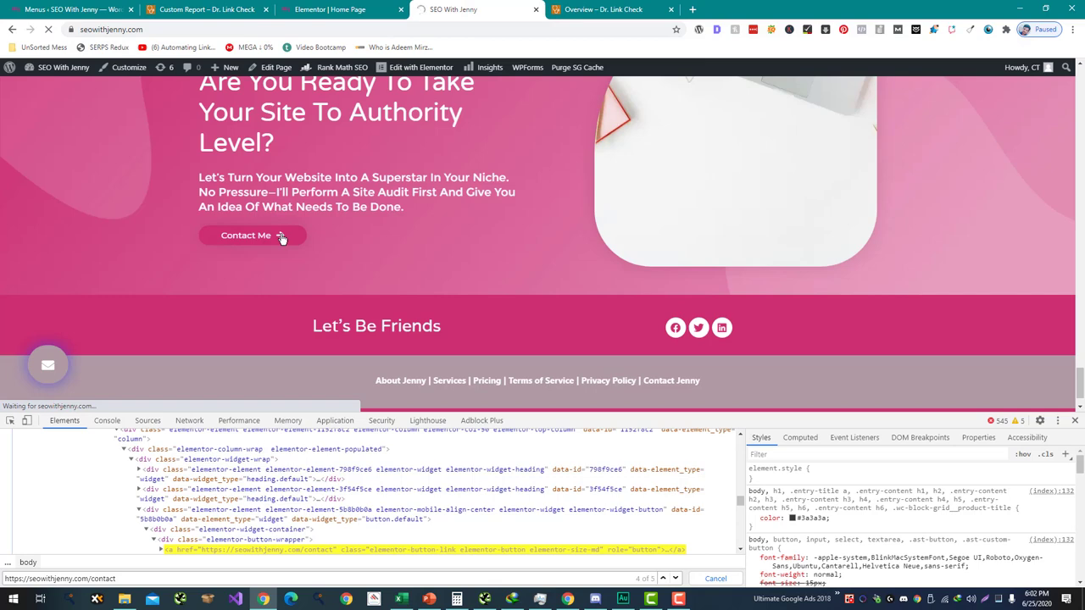
left_click(319, 29)
key("ctrl+c")
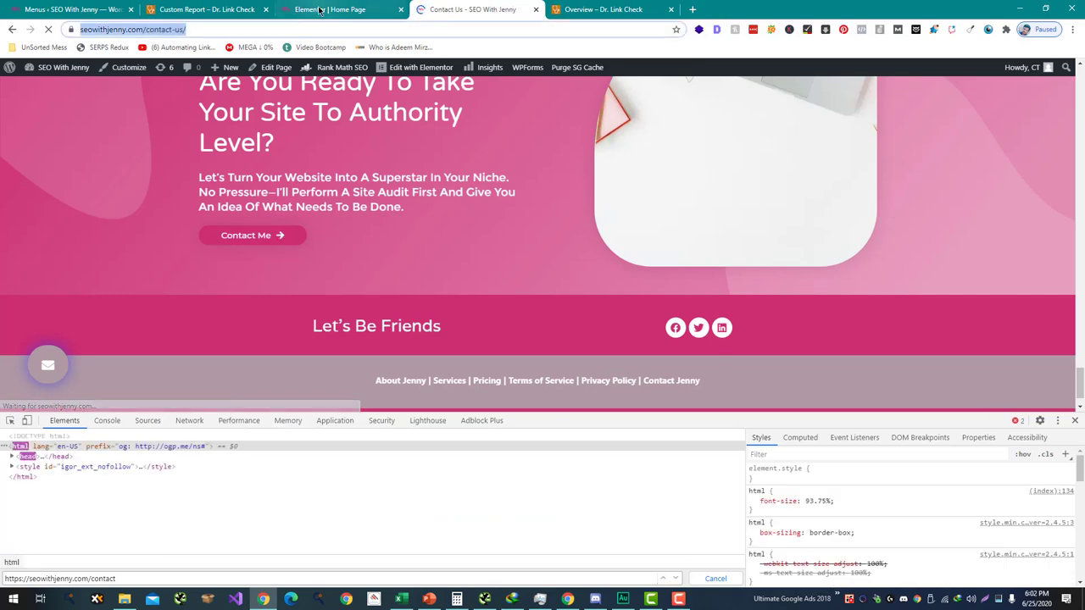
Replace the Contact Me button's link with the copied contact-us address and update the page in Elementor.
left_click(318, 10)
key("ctrl+a")
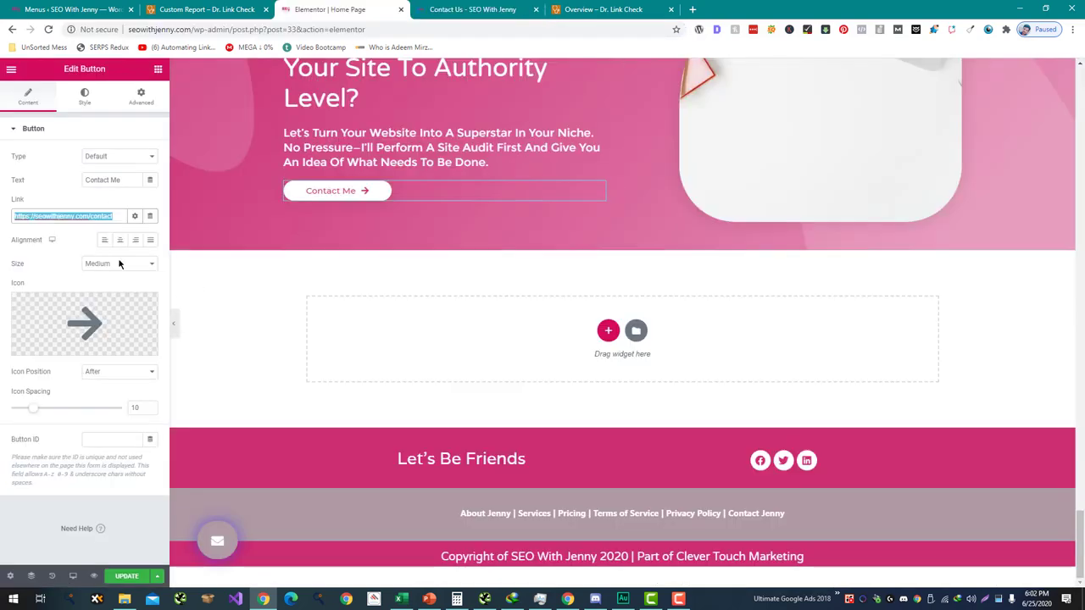
key("ctrl+v")
left_click(123, 578)
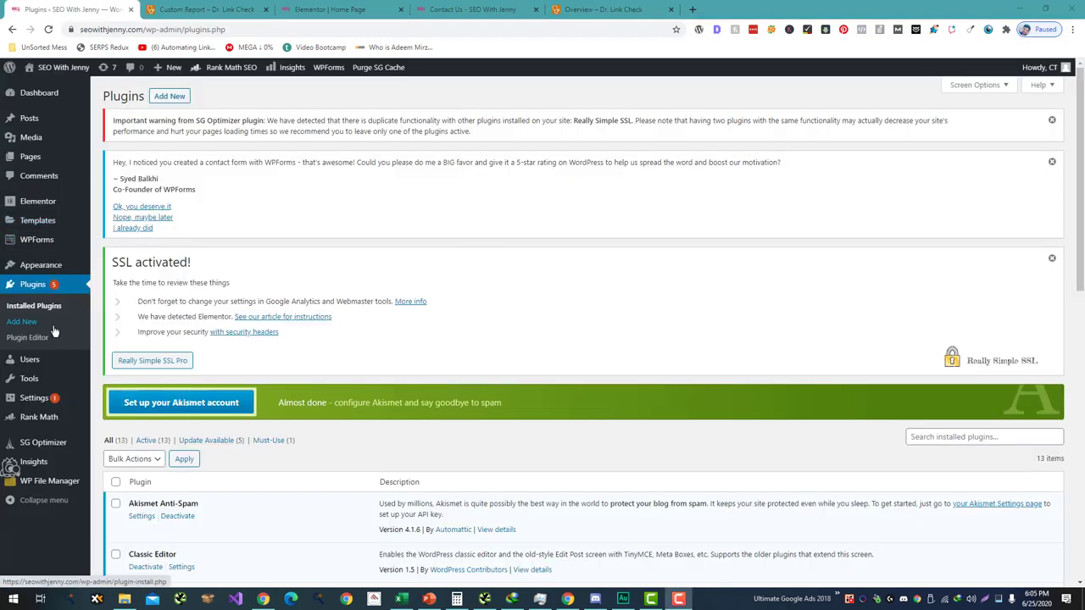
Search the plugin directory for "Link Checker", then install and activate the Broken Link Checker plugin by WPMU DEV.
left_click(51, 323)
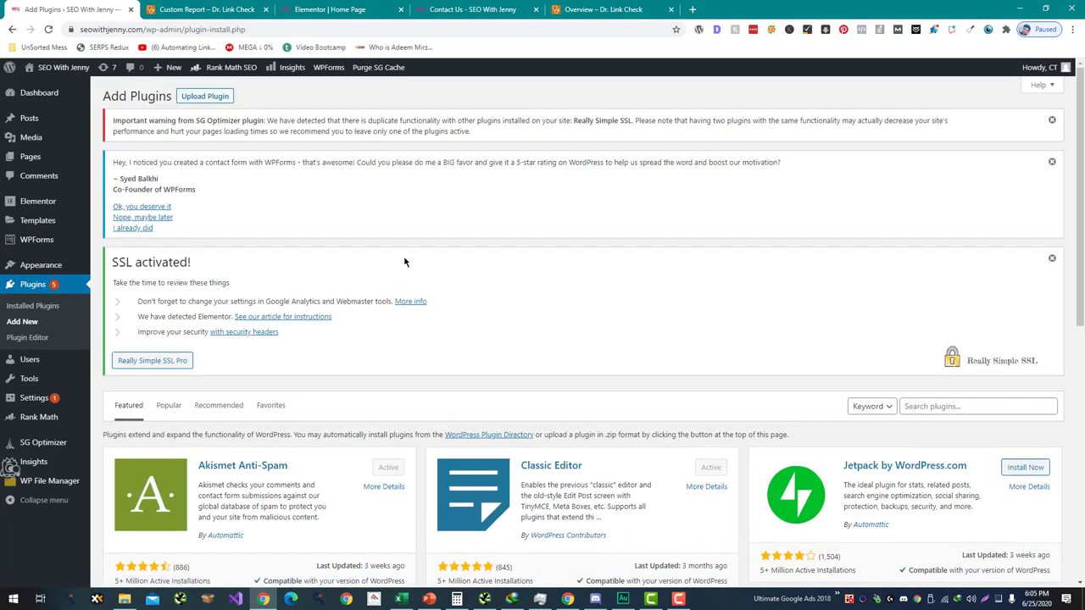
left_click(919, 408)
type("L")
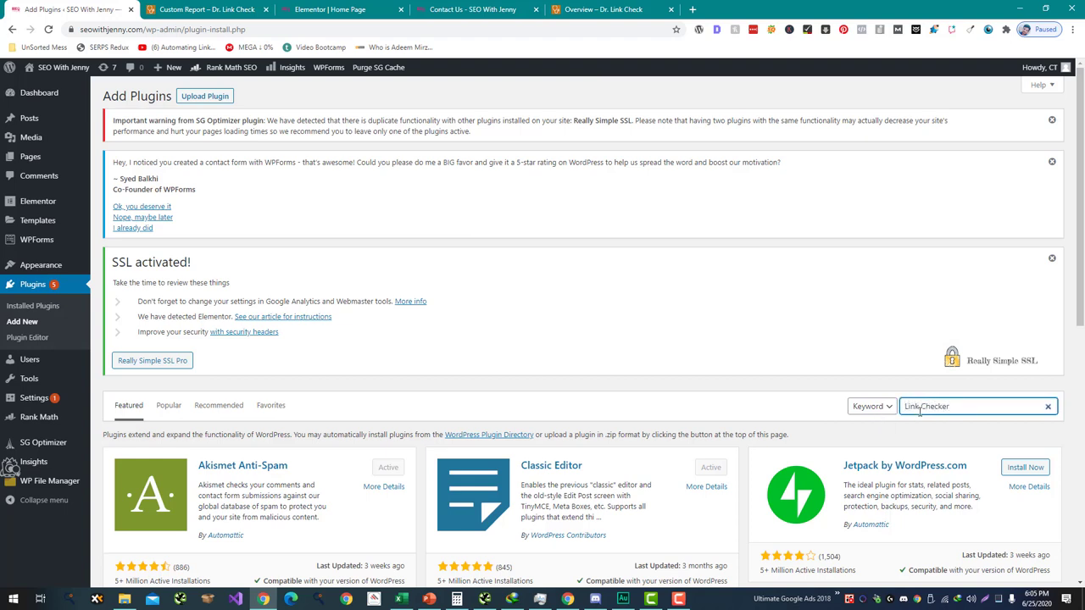
type("ink Checker")
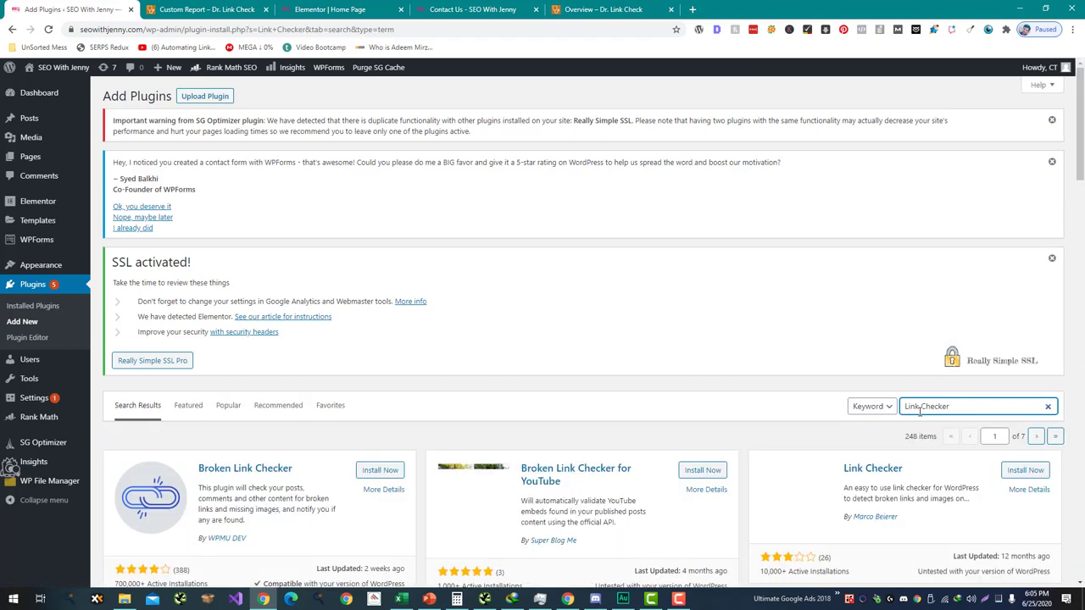
scroll(485, 309, "down", 1)
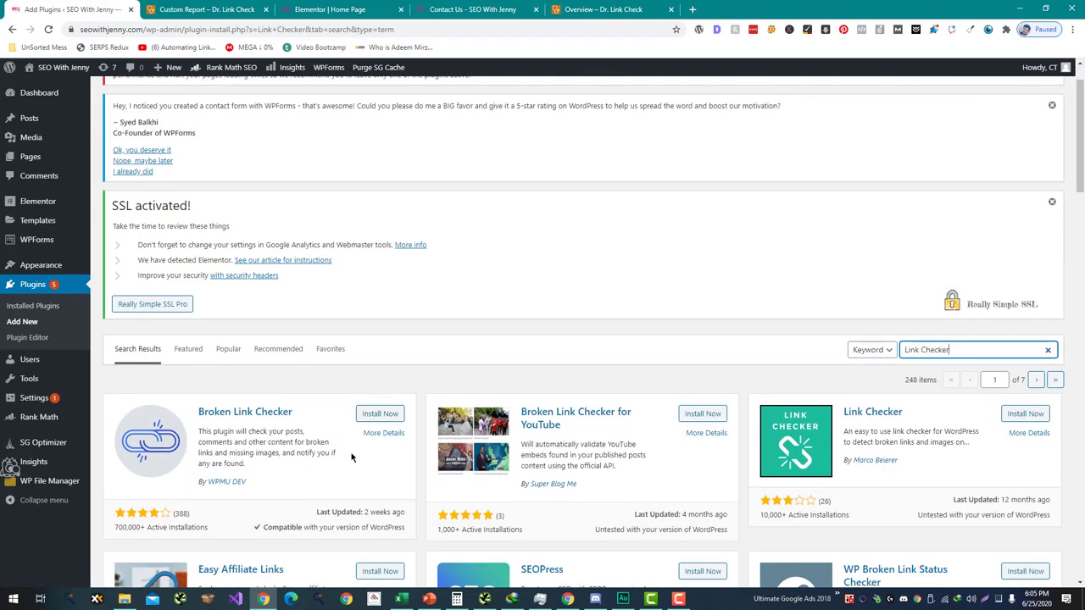
left_click(378, 413)
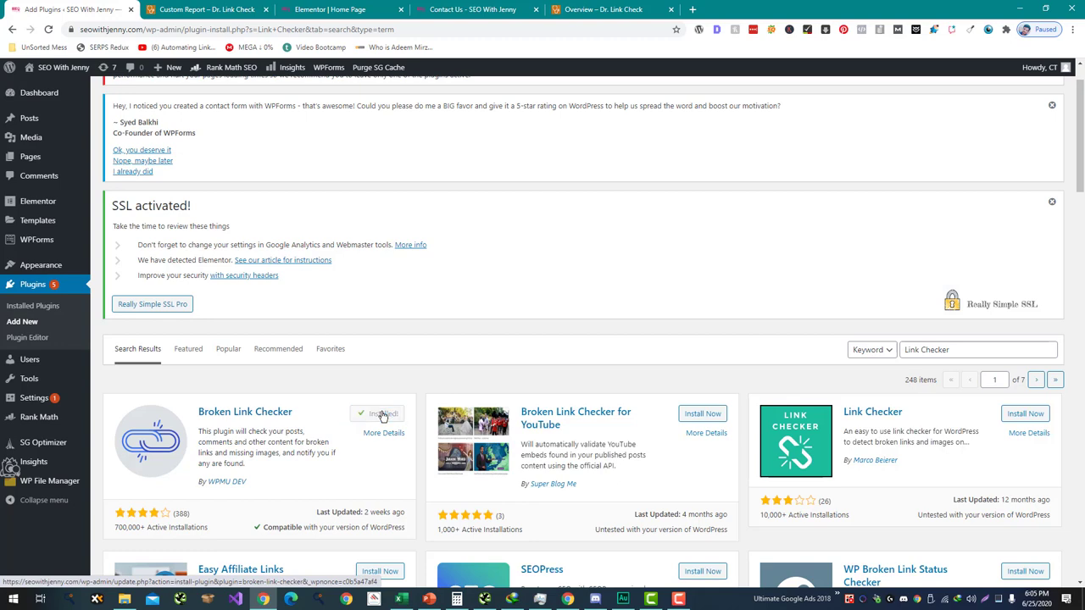
left_click(383, 414)
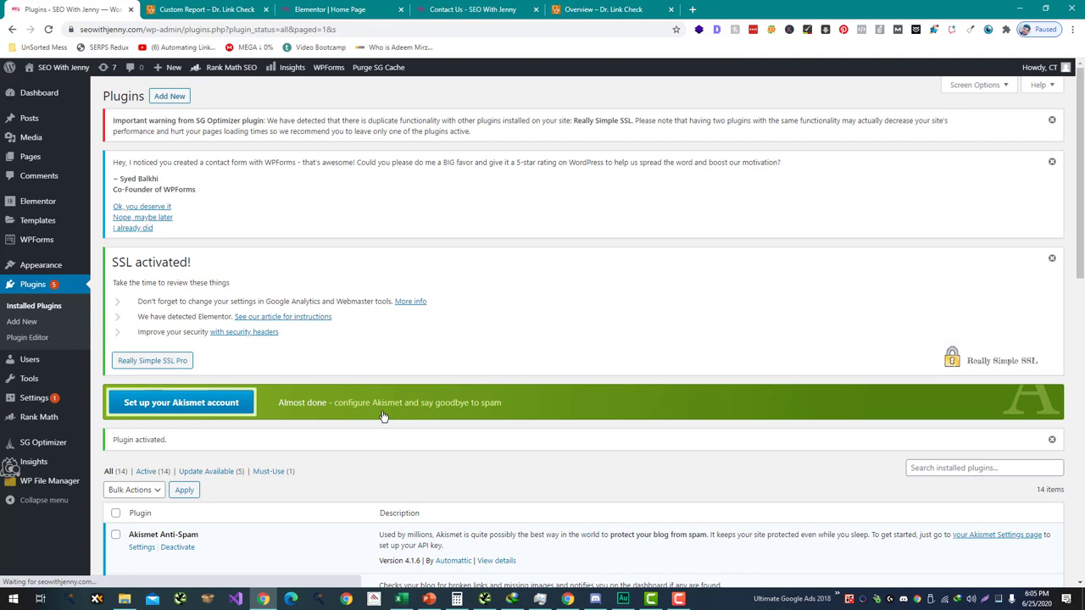
Open the site's Broken Links tool and filter the link list to show only redirects.
scroll(384, 414, "down", 1)
mouse_move(42, 385)
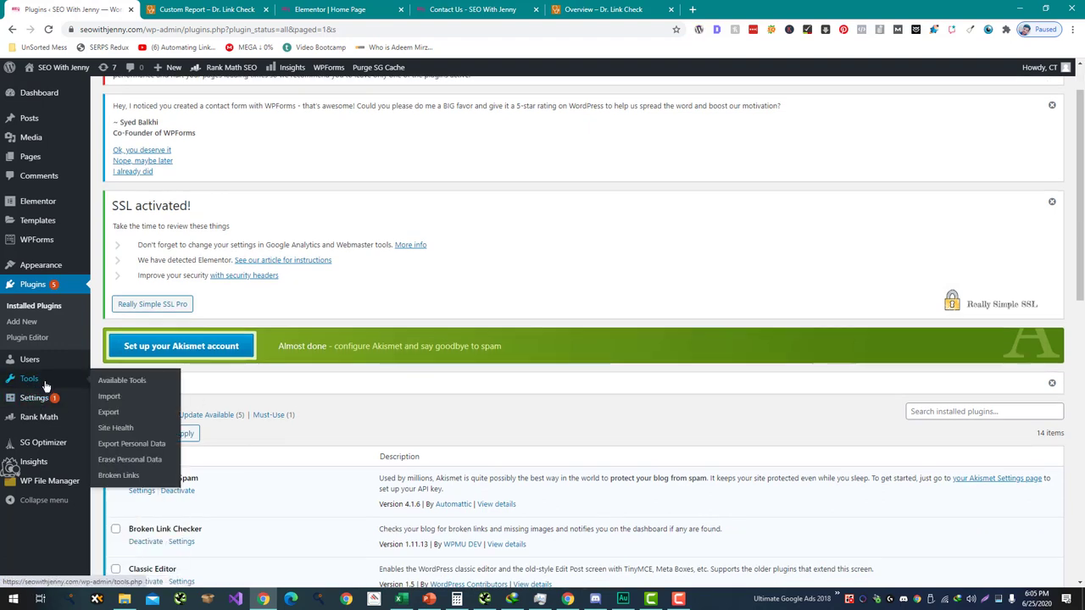
left_click(123, 474)
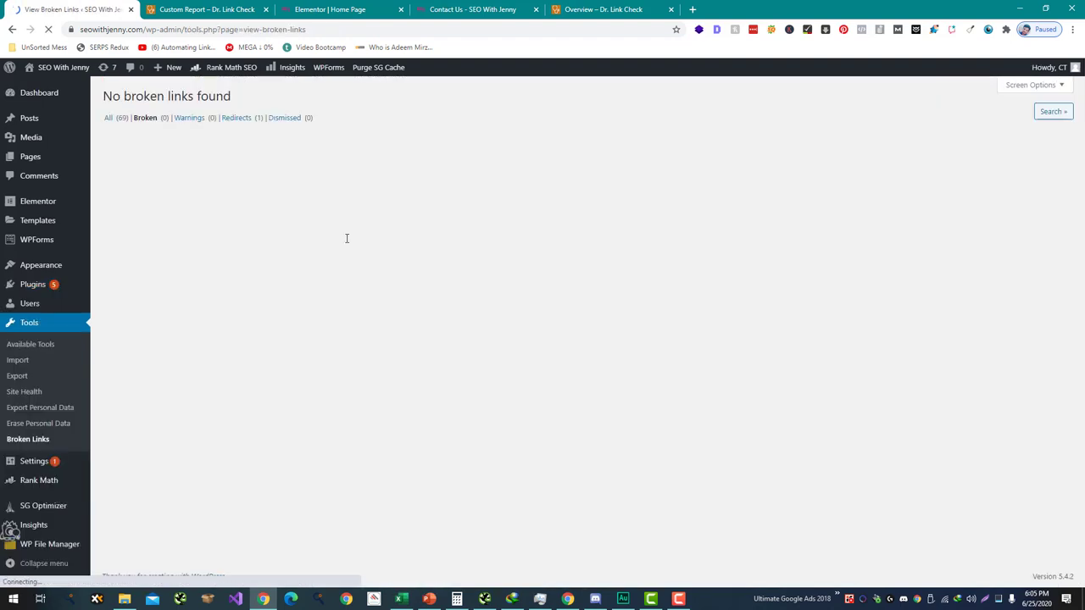
left_click(110, 119)
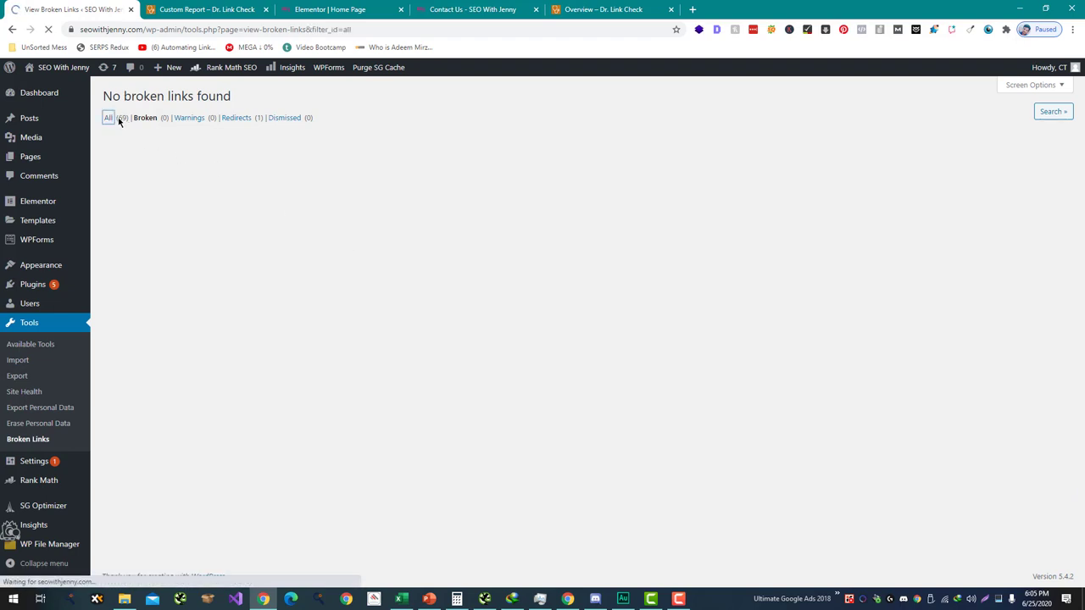
left_click(236, 119)
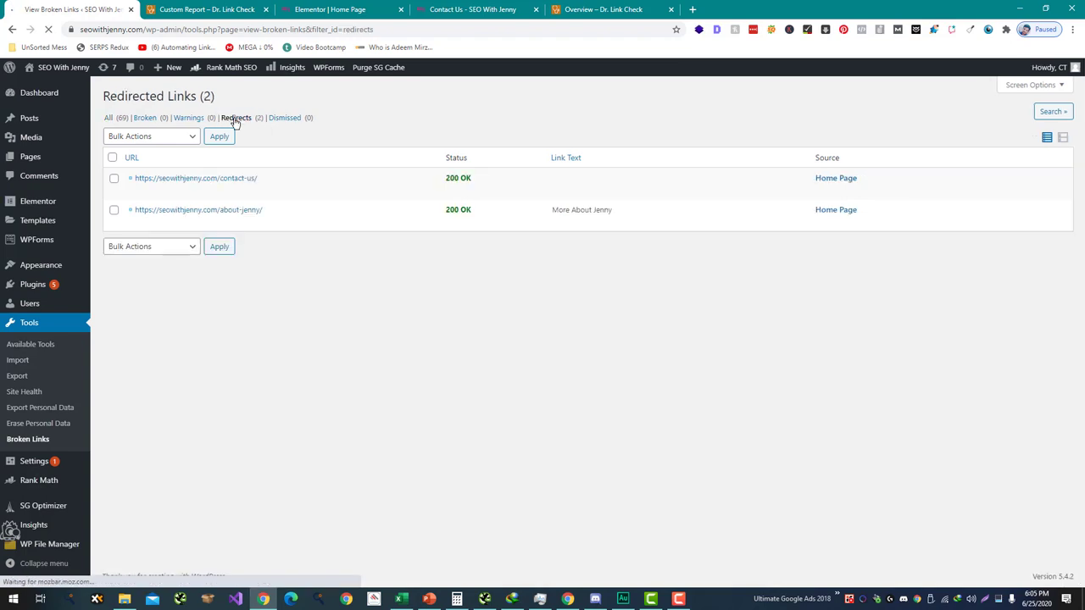
Open the redirected contact-us link in a separate tab to see where it leads, and return to the redirects list.
mouse_move(250, 181)
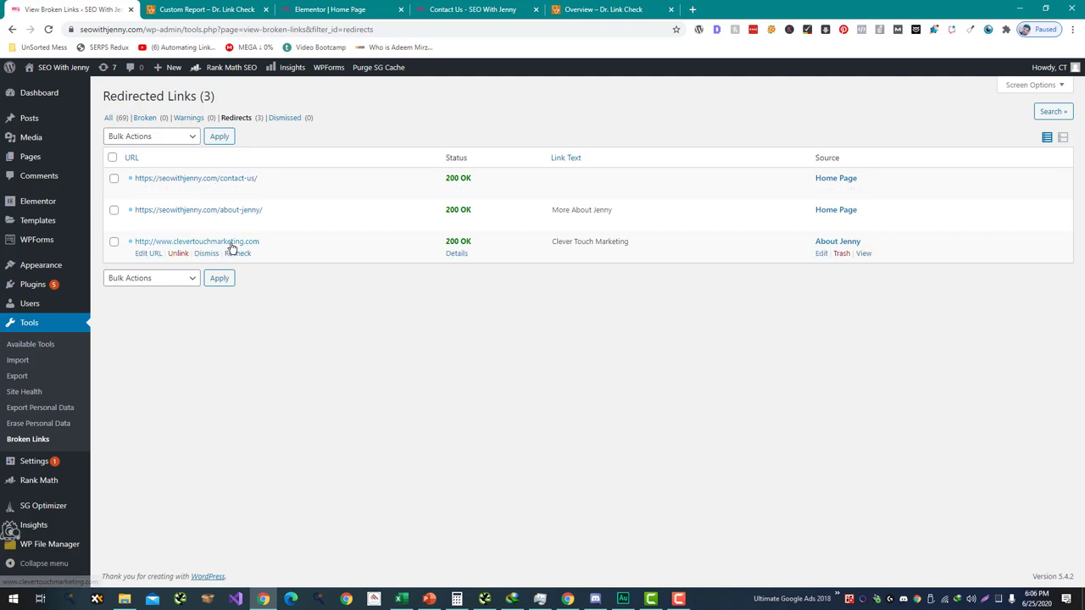
right_click(250, 178)
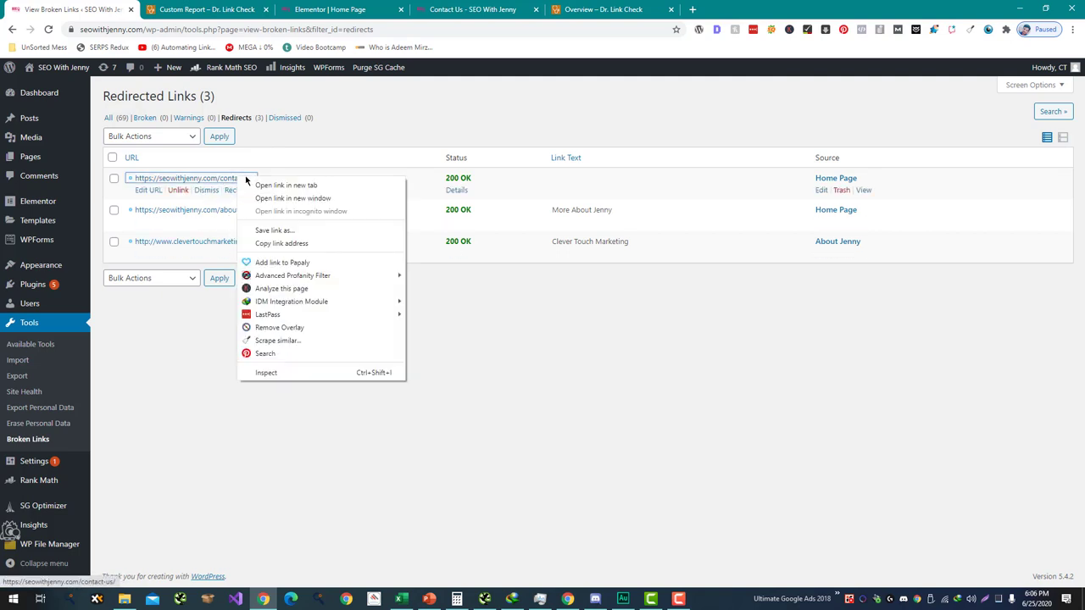
left_click(258, 181)
left_click(211, 10)
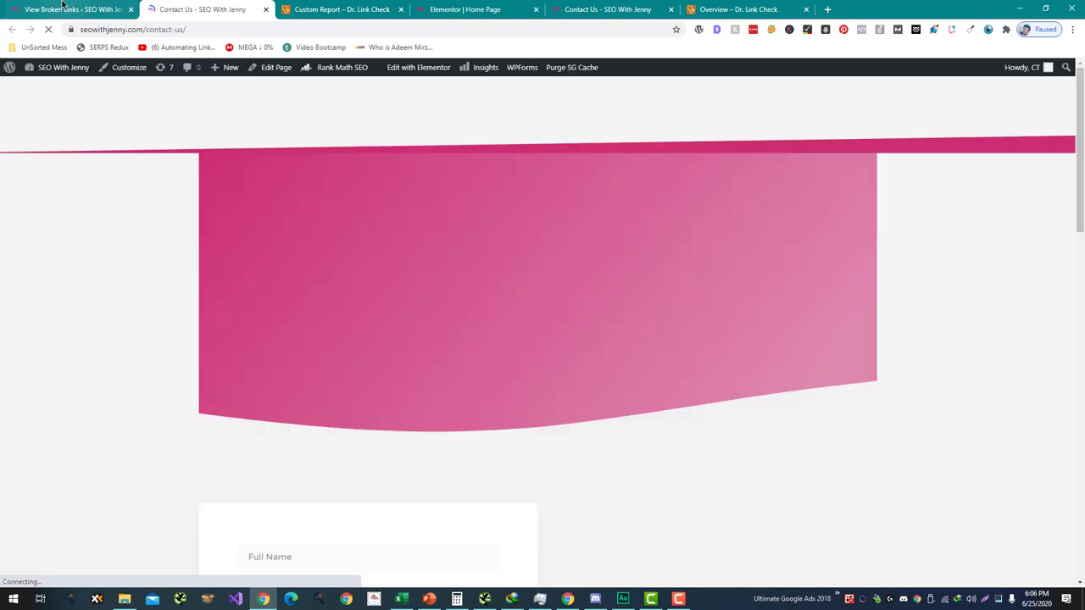
left_click(72, 9)
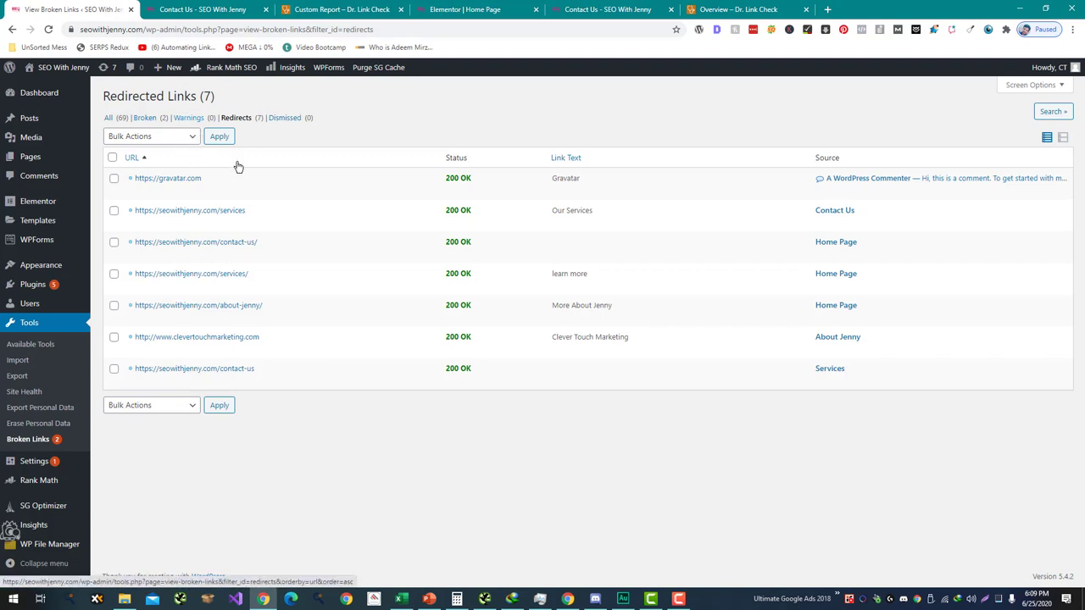
Select all redirected links in the list and apply the Fix redirects bulk action to them.
left_click(238, 167)
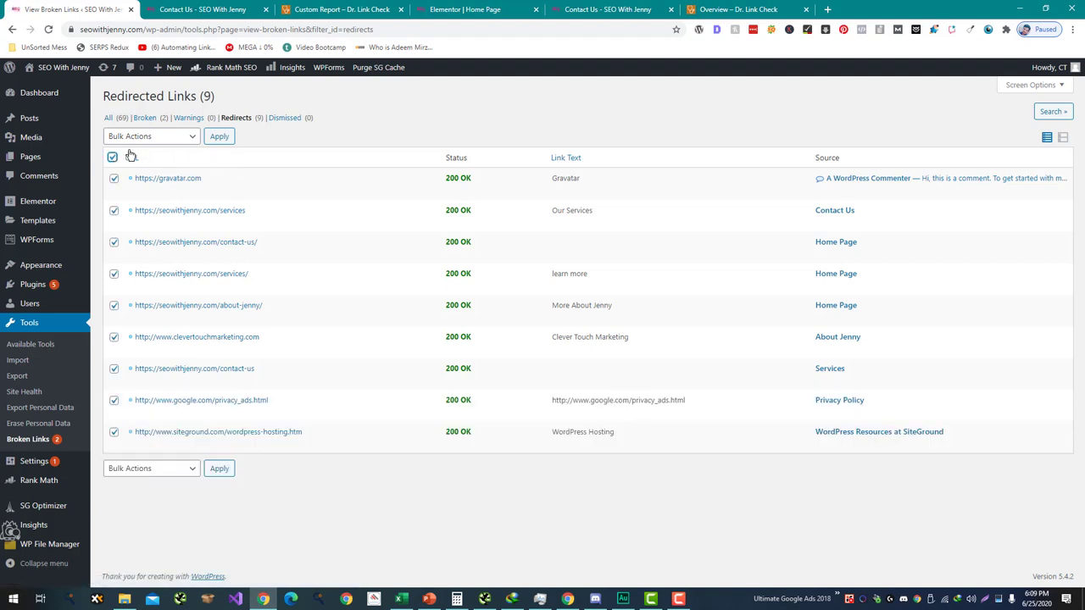
left_click(165, 136)
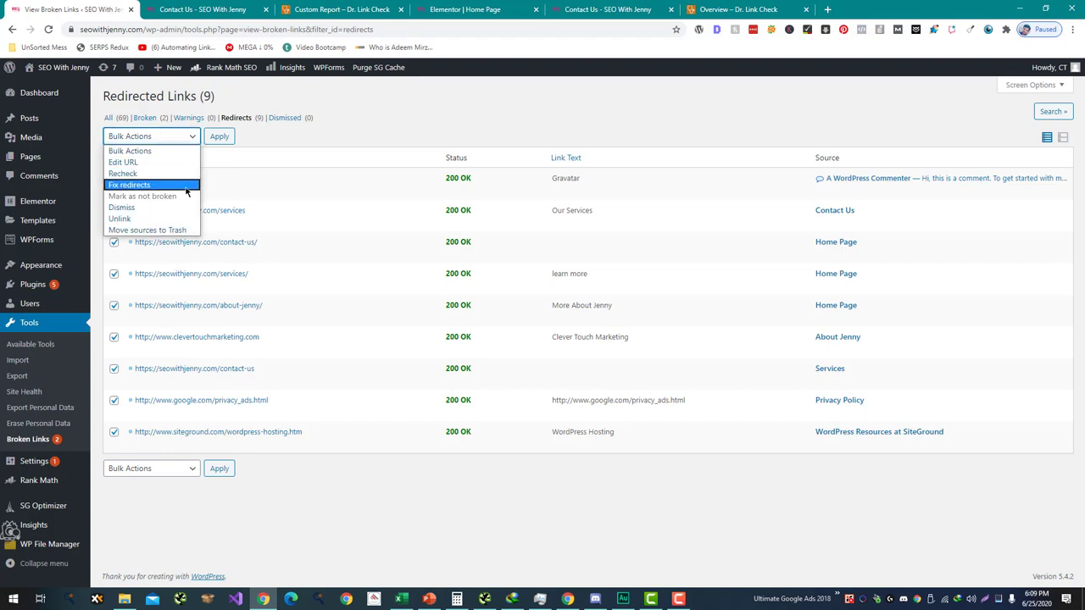
left_click(186, 185)
left_click(217, 143)
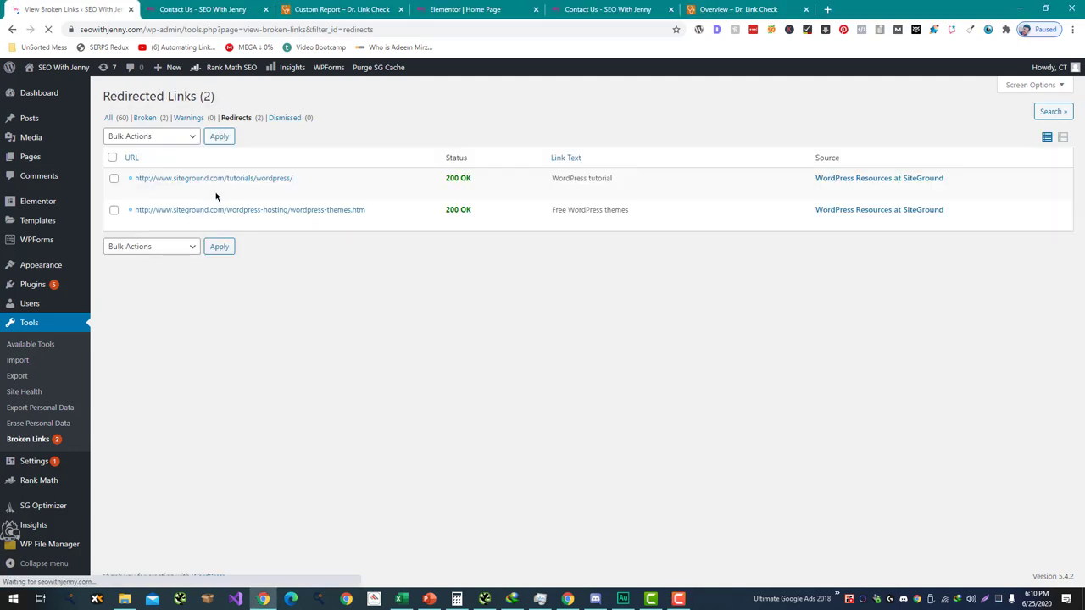
Apply the Fix redirects bulk action to the SiteGround WordPress tutorial and Free WordPress themes links.
left_click(112, 159)
left_click(148, 136)
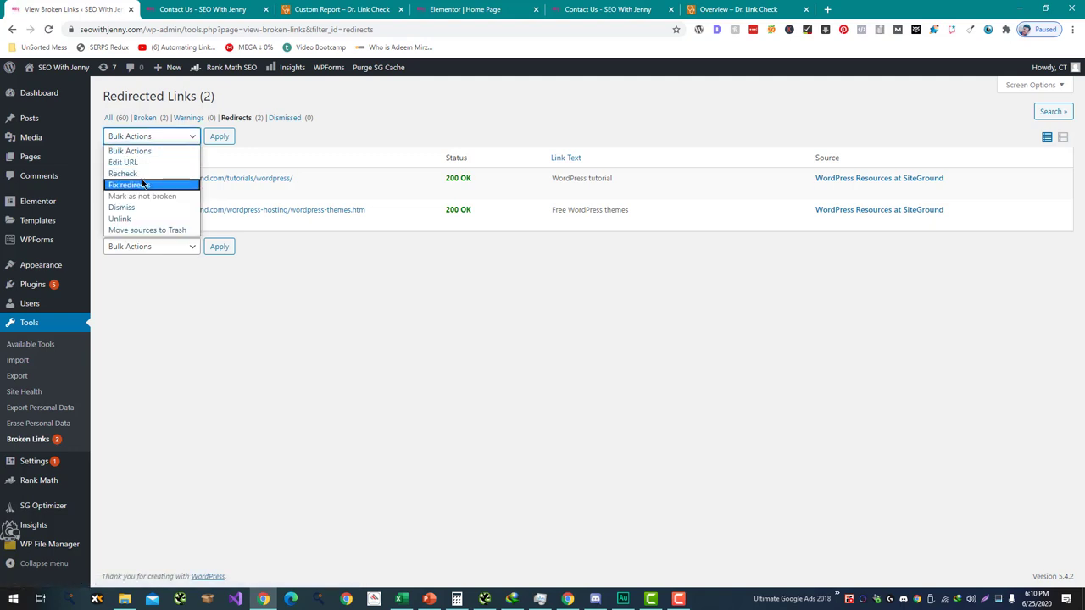
left_click(140, 180)
left_click(222, 140)
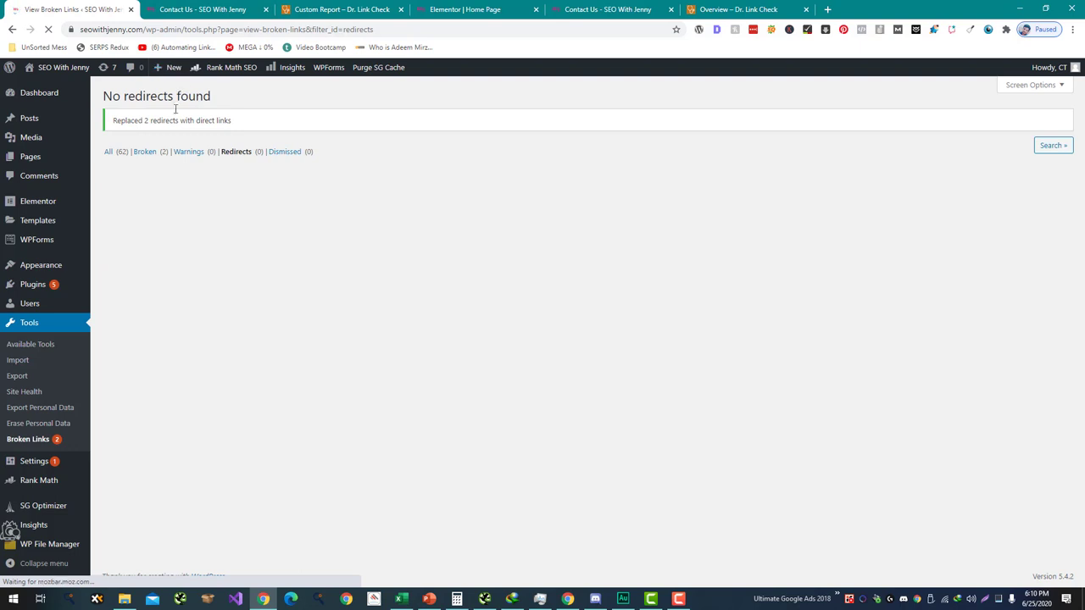
left_click(152, 152)
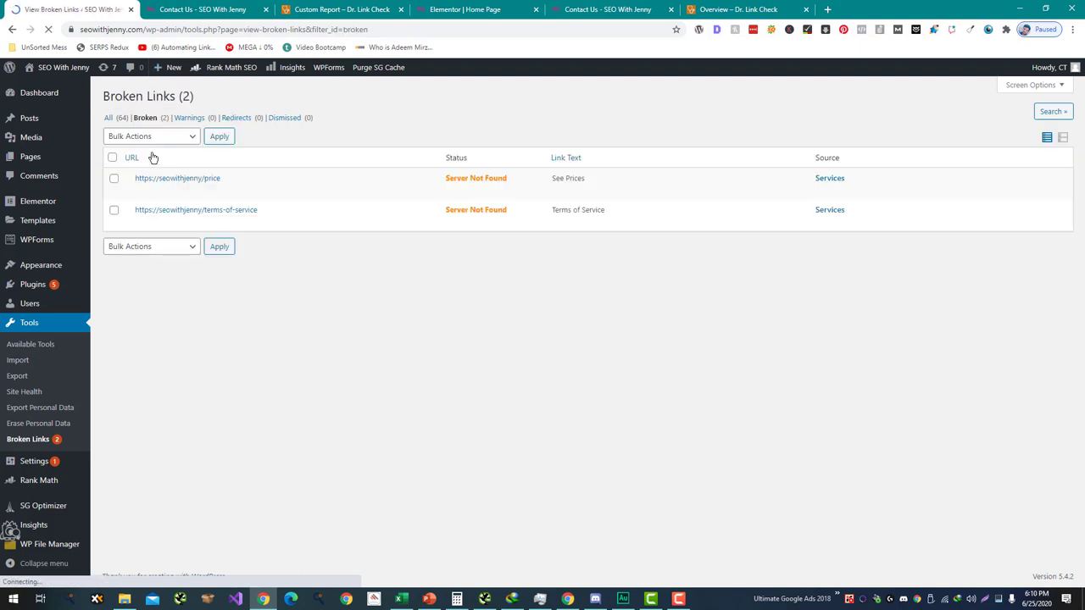
mouse_move(151, 181)
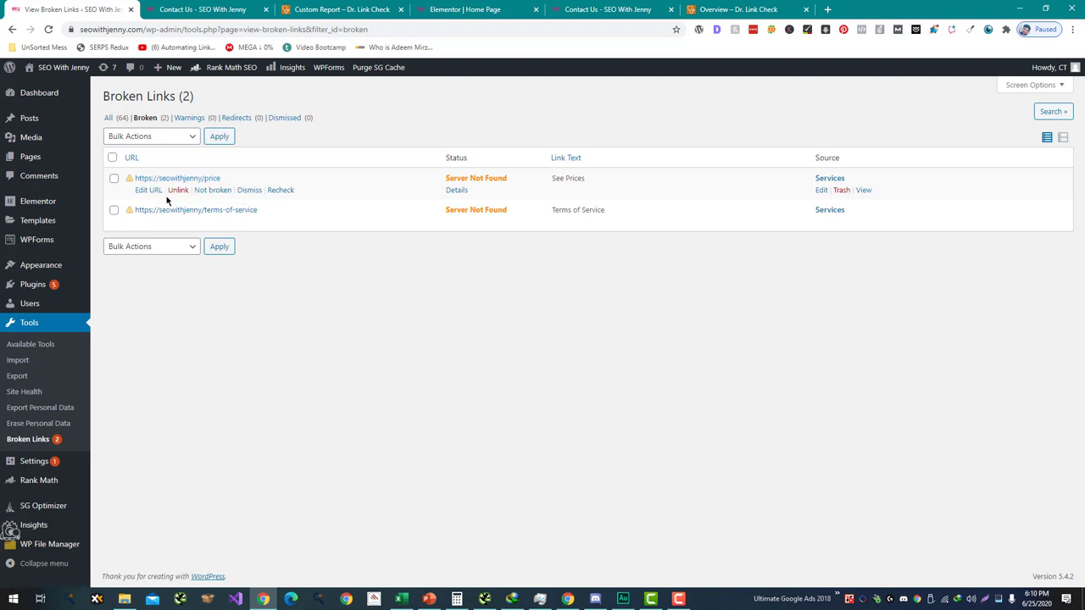
left_click(156, 195)
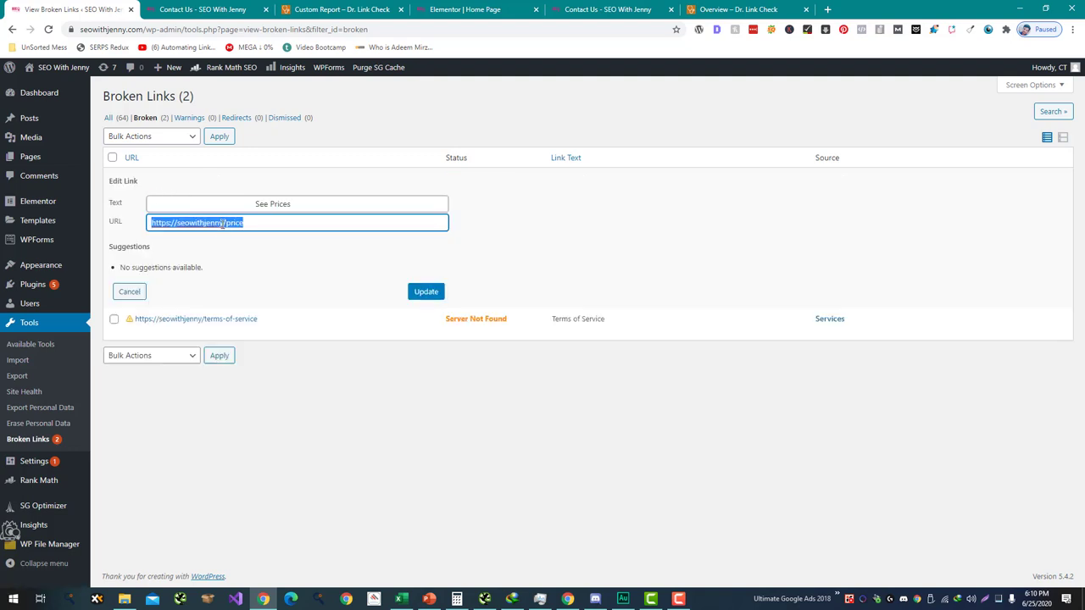
left_click(223, 225)
type(".com")
left_click(416, 292)
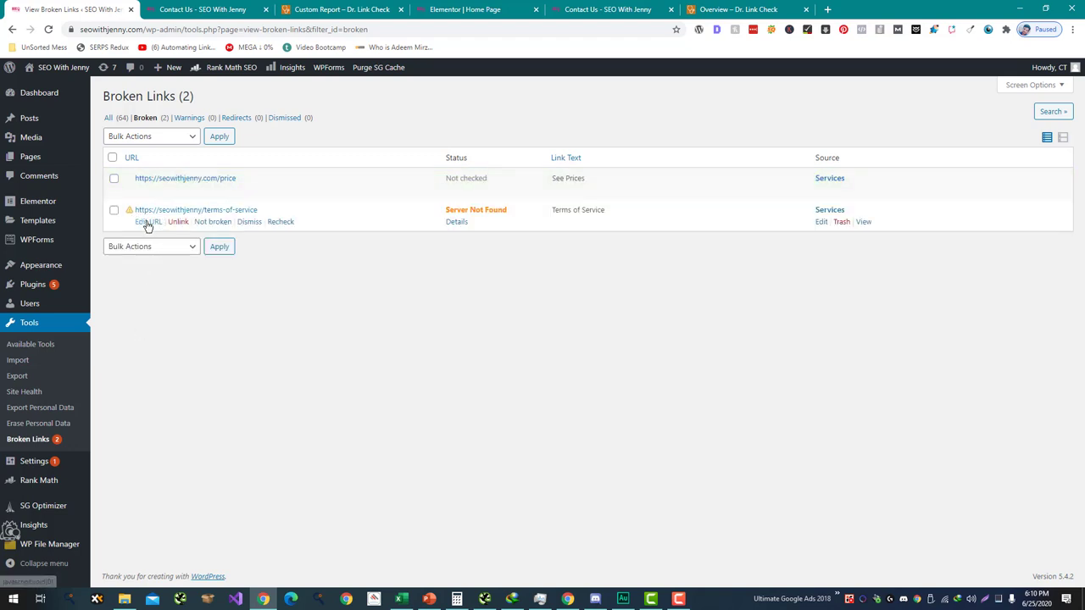
left_click(145, 222)
left_click(220, 253)
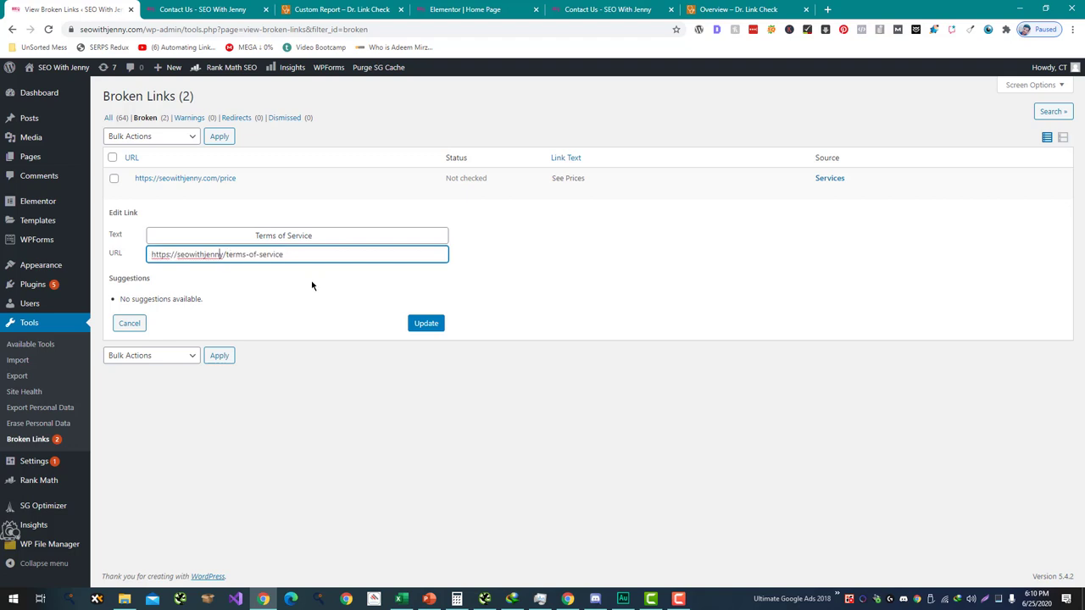
type(".com")
left_click(437, 322)
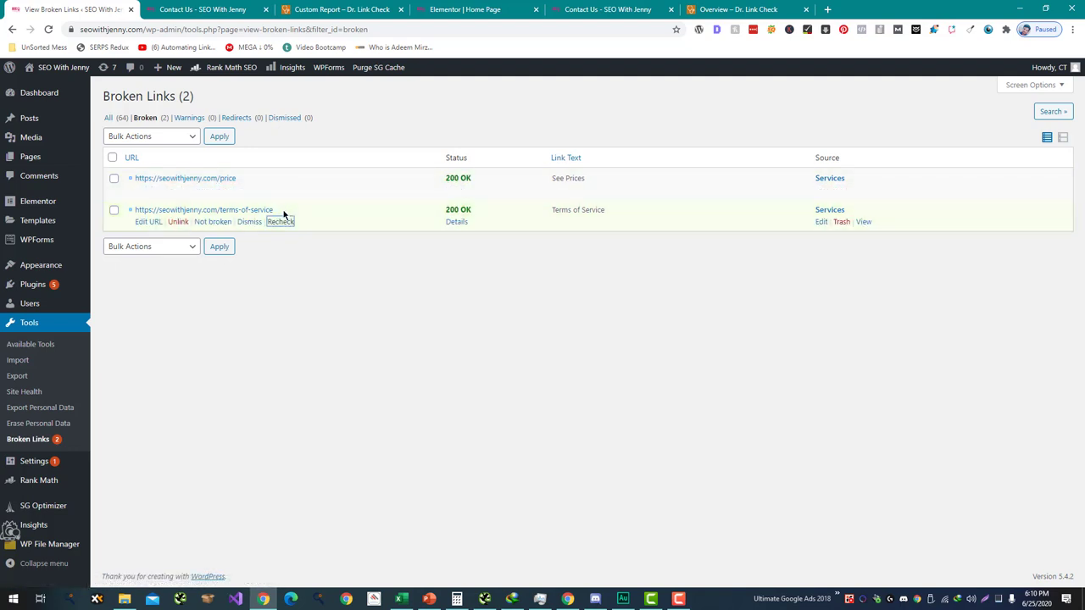
Reload the link list, apply Fix redirects to the price and terms-of-service redirects, and switch to the list of all links.
key("F5")
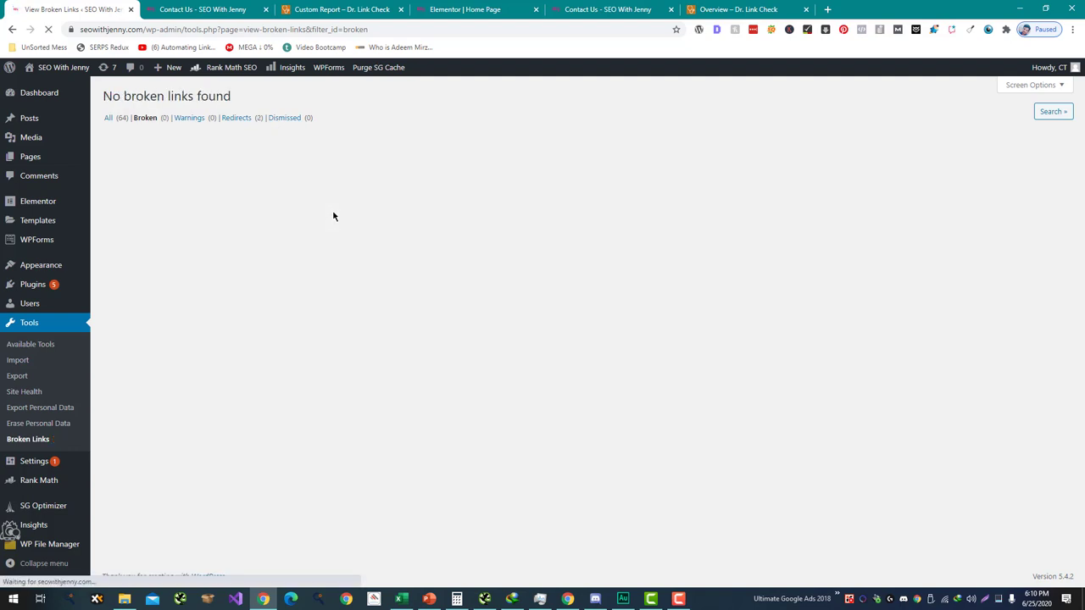
left_click(234, 119)
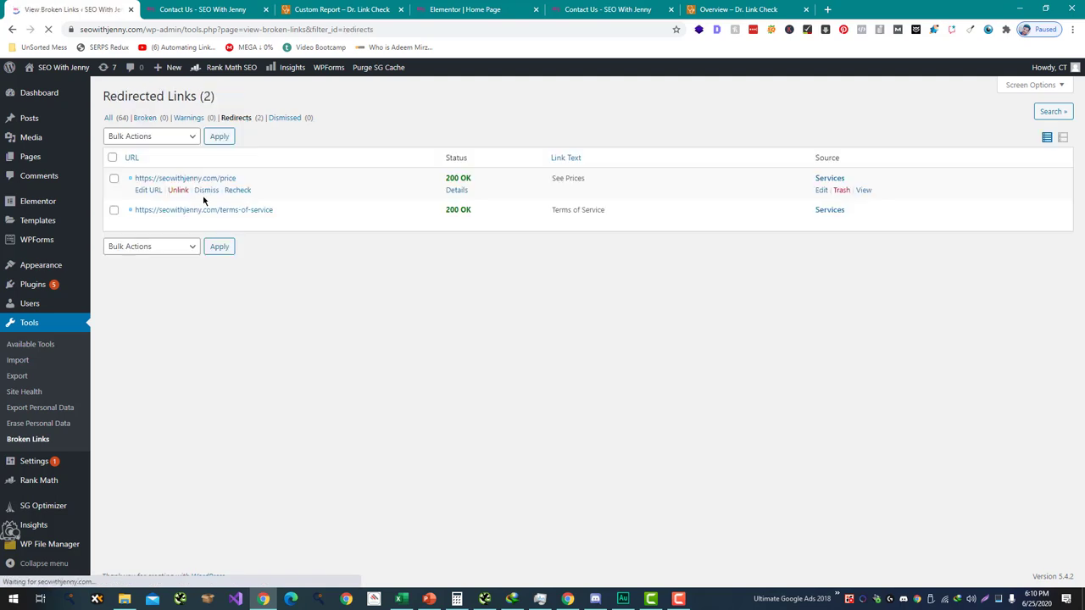
left_click(112, 158)
left_click(144, 137)
left_click(142, 185)
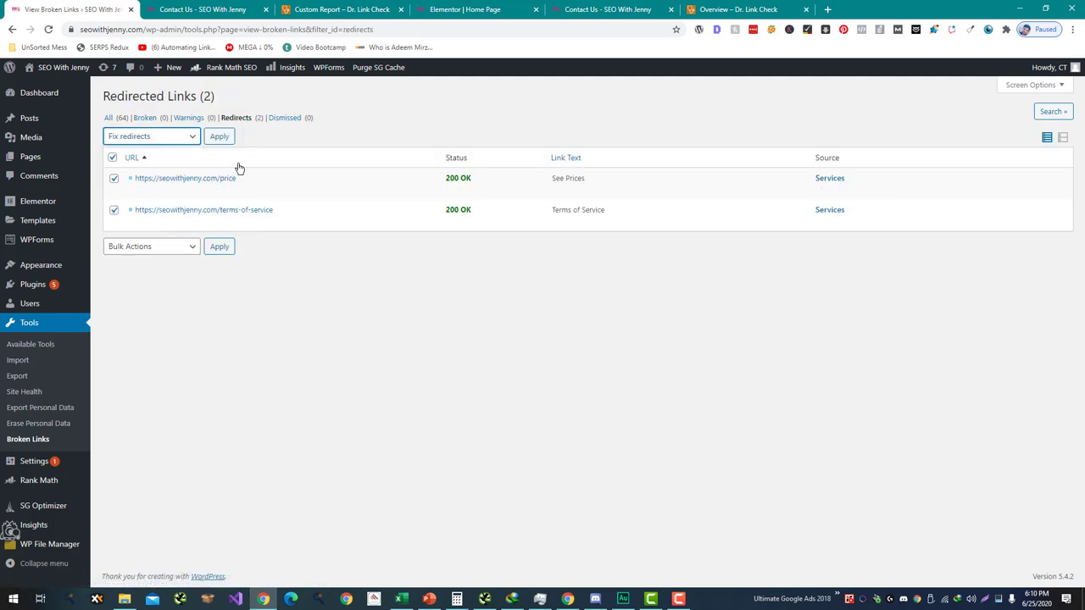
left_click(226, 144)
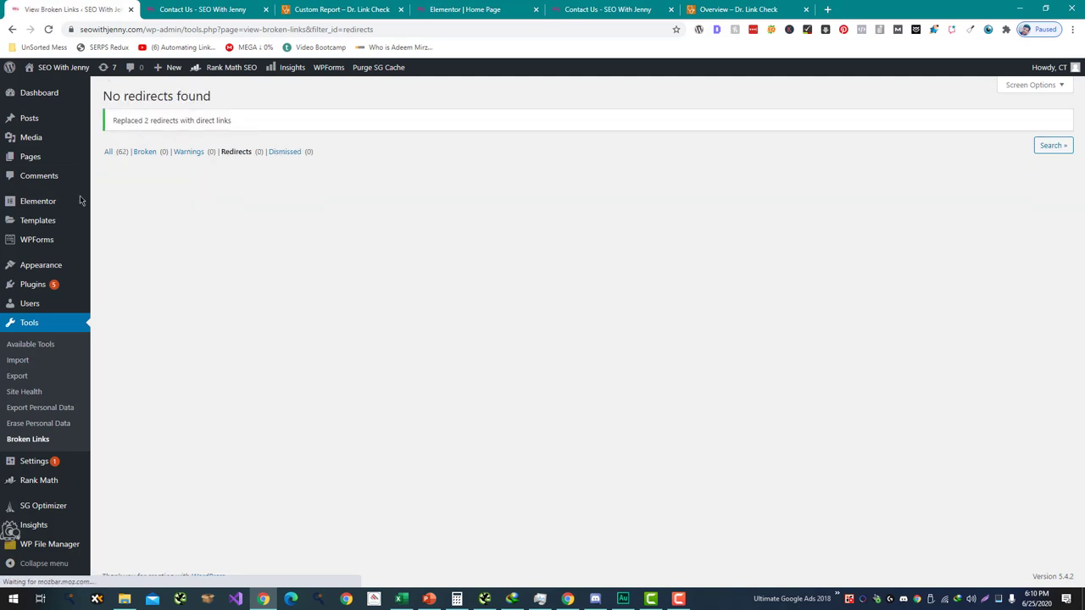
left_click(110, 154)
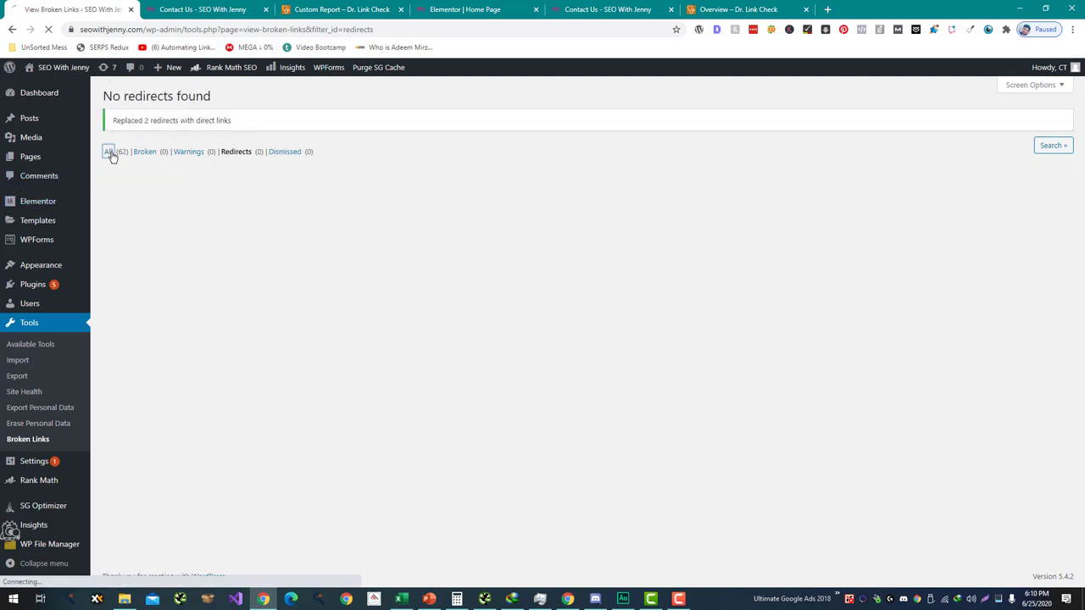